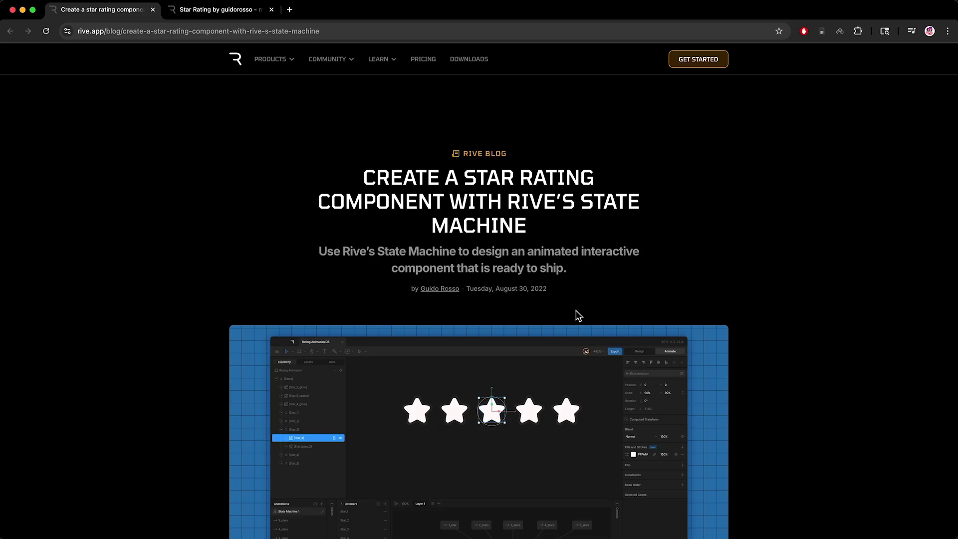
# - Scroll the star rating blog post to the section that links the community Star Rating file
pyautogui.scroll(-10, 562, 314)
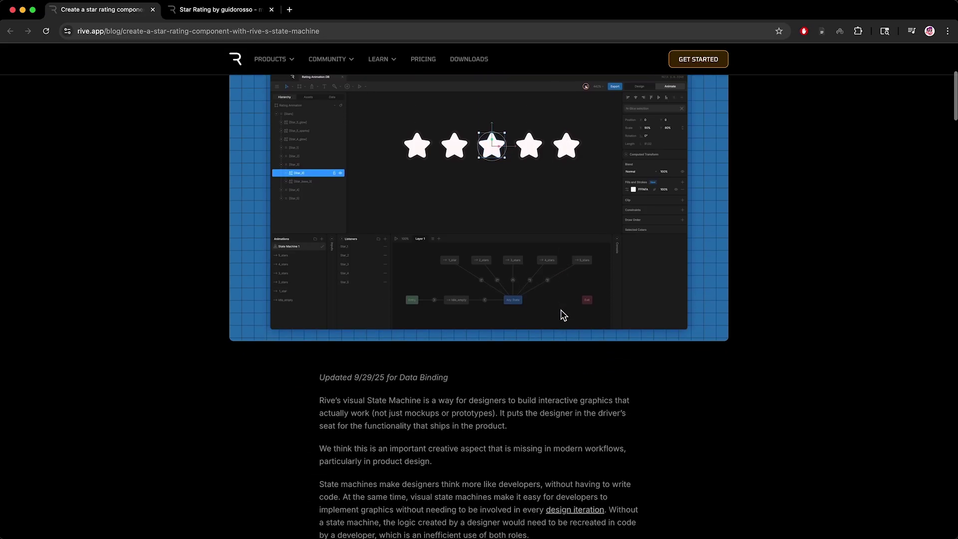
pyautogui.scroll(-4, 563, 314)
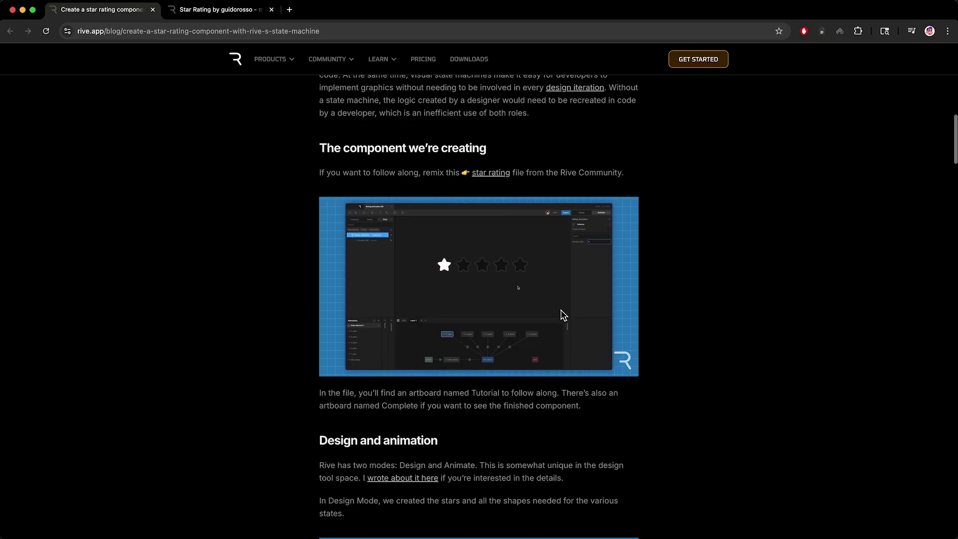
pyautogui.moveTo(514, 324)
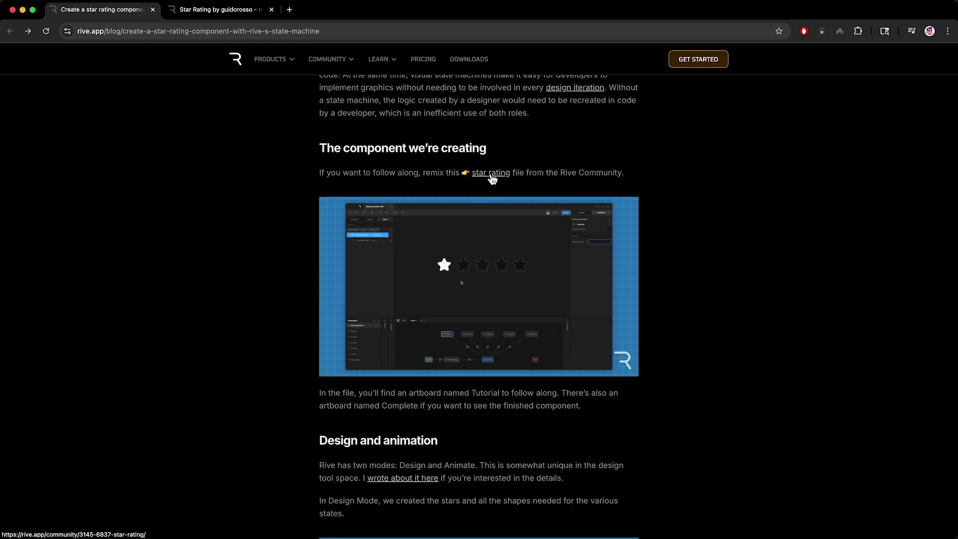
# - Remix the community Star Rating file, saving the copy to the personal workspace
pyautogui.click(491, 175)
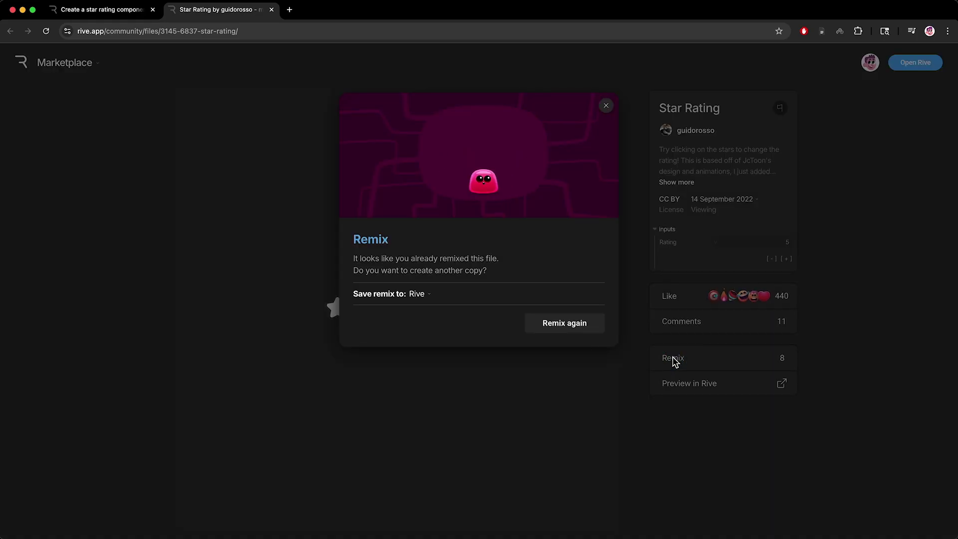
pyautogui.click(425, 296)
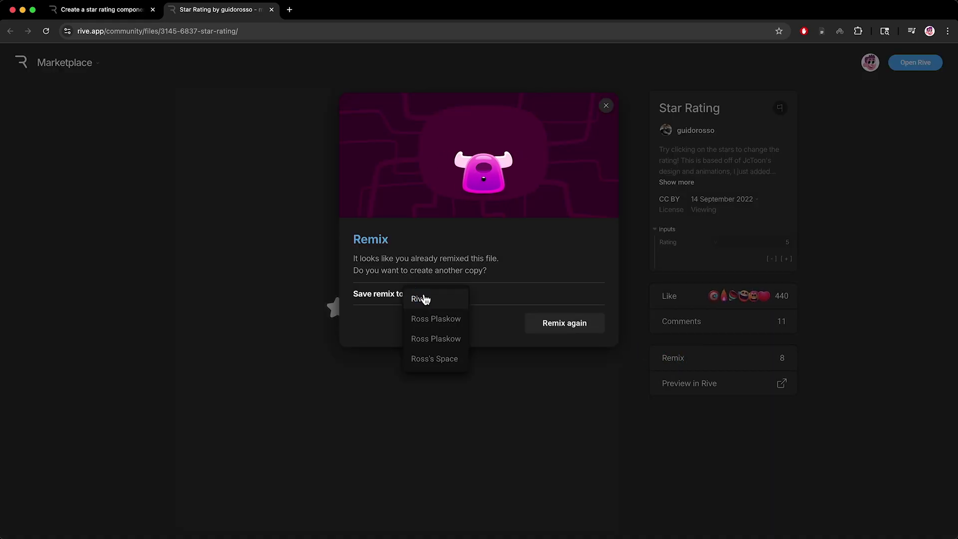
pyautogui.click(435, 340)
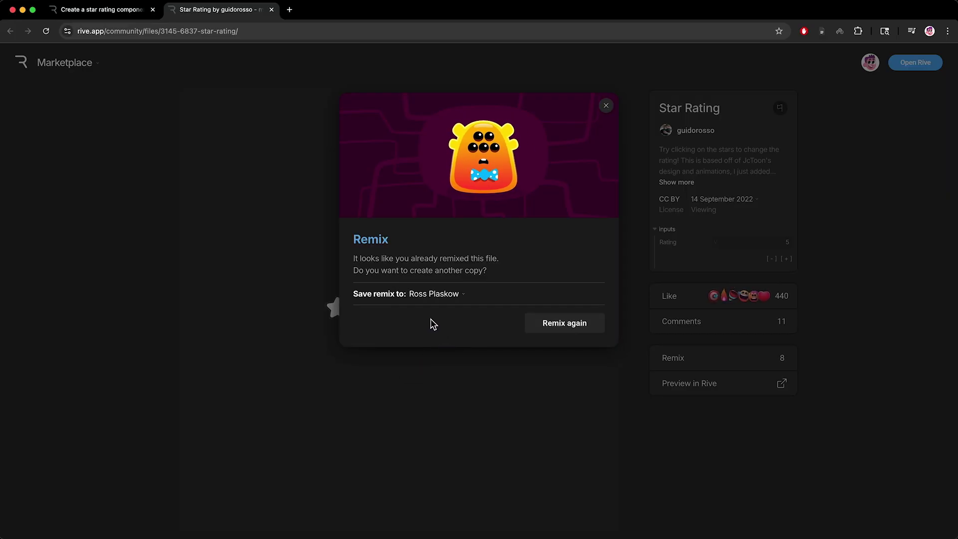
pyautogui.click(558, 331)
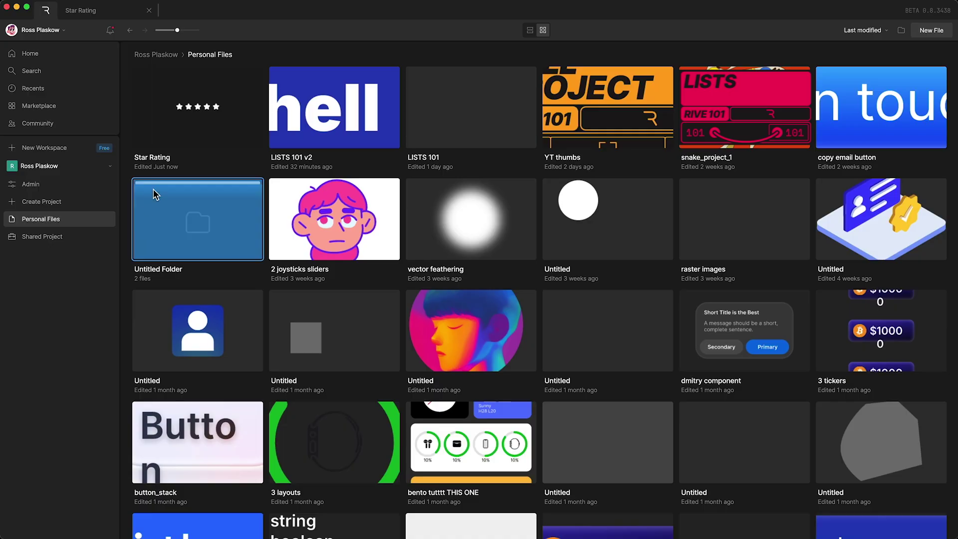
# - Open the Star Rating card from Personal Files in the editor
pyautogui.click(199, 122)
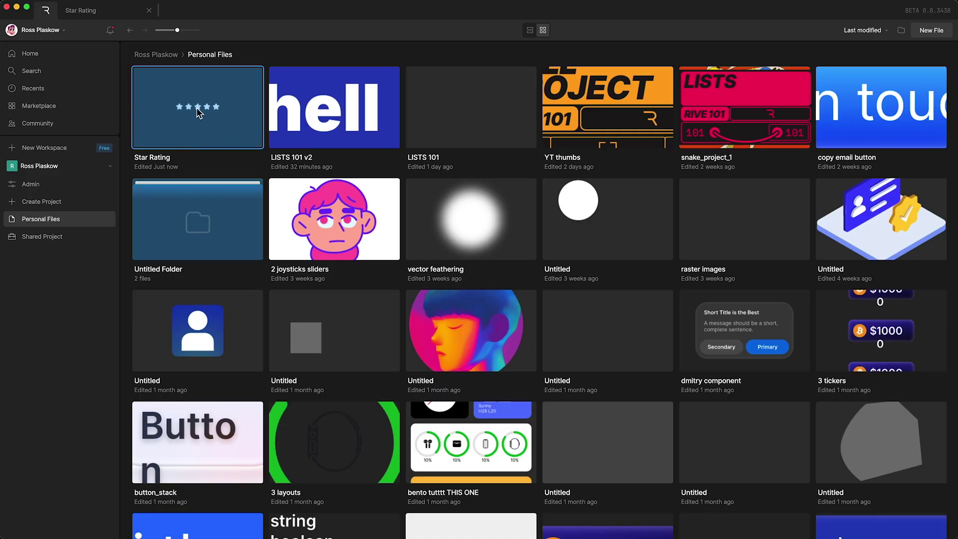
pyautogui.doubleClick(199, 114)
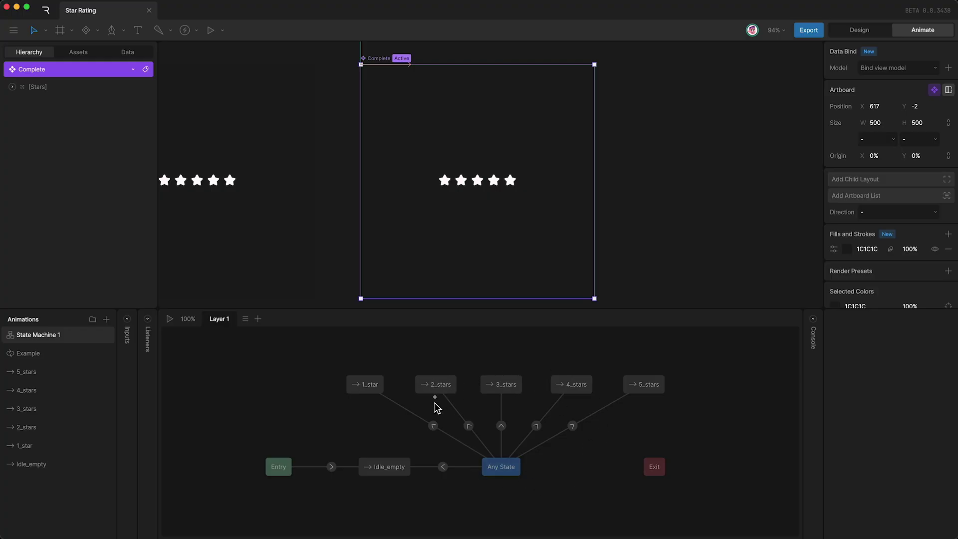
# - Make the Tutorial artboard the active one and finish in Animate mode
pyautogui.hscroll(-10, 327, 190)
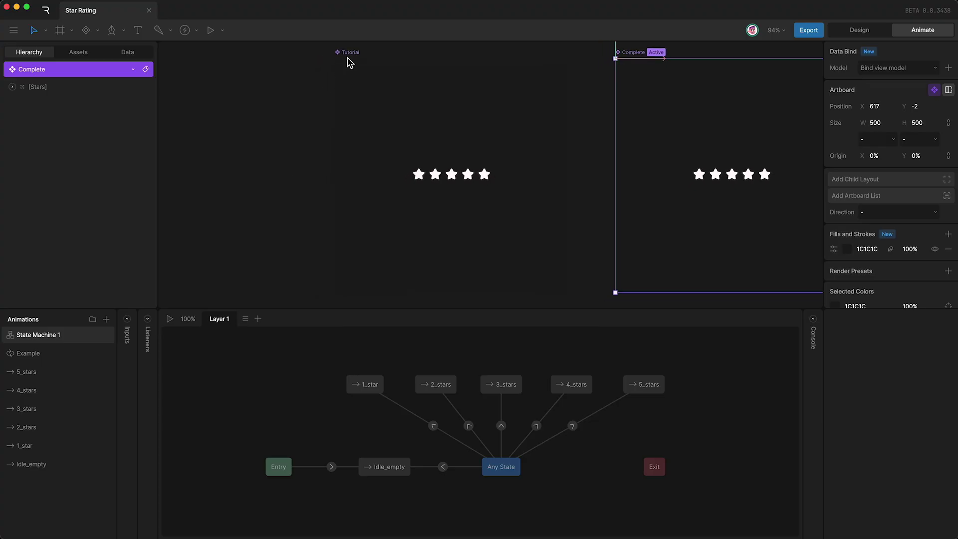
pyautogui.click(352, 53)
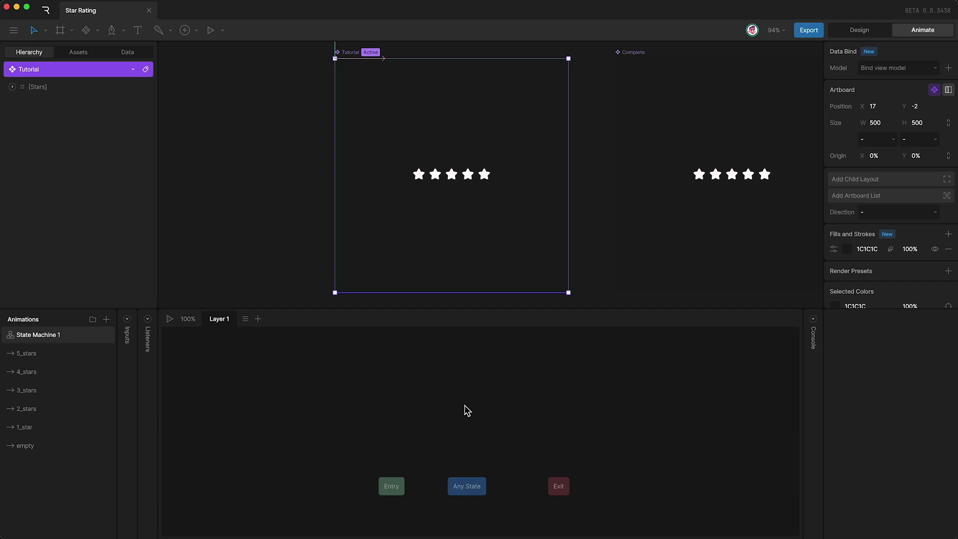
pyautogui.click(848, 35)
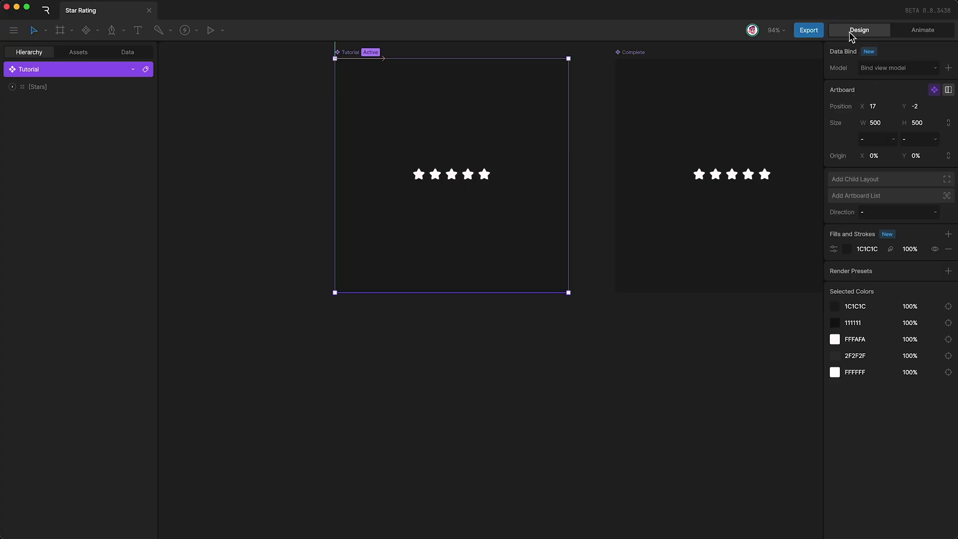
pyautogui.press('Tab')
pyautogui.press('Tab')
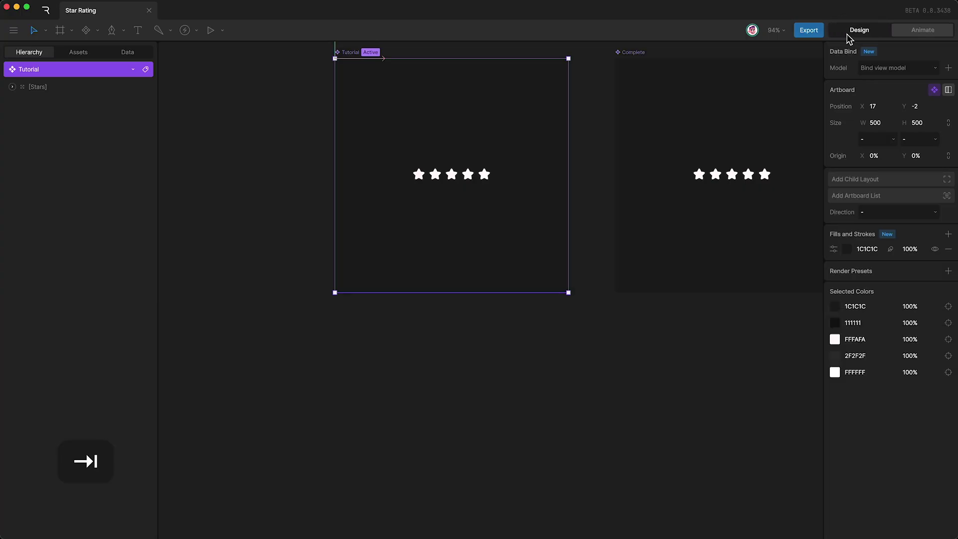
pyautogui.click(923, 32)
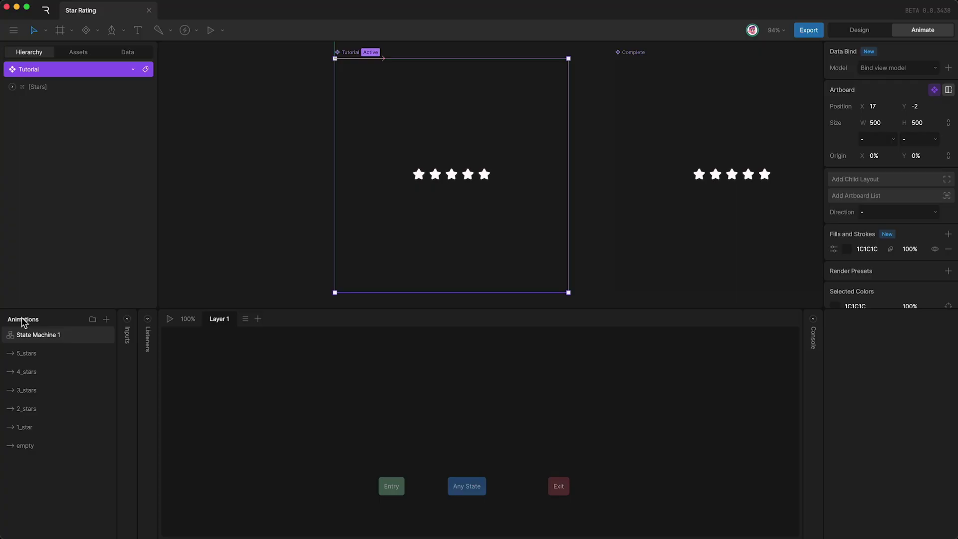
pyautogui.click(23, 450)
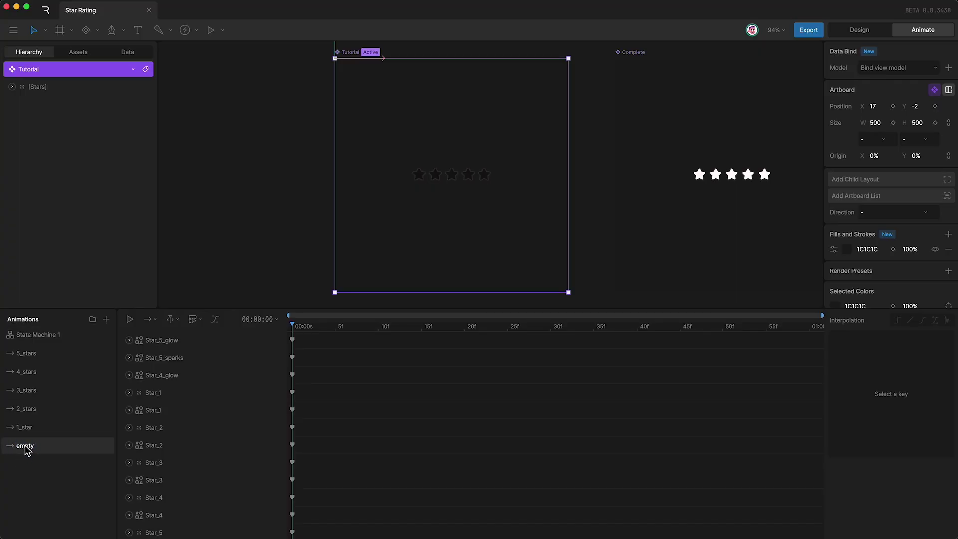
pyautogui.click(25, 427)
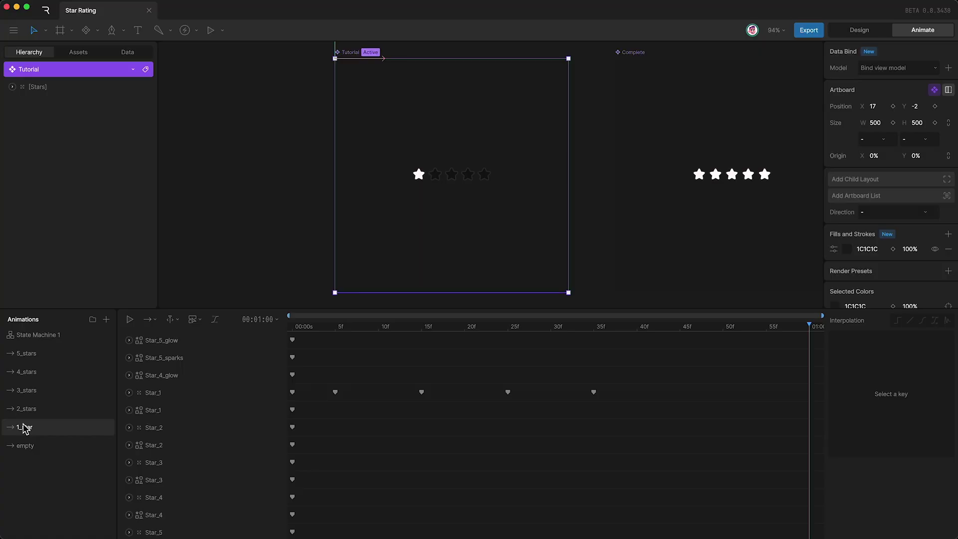
pyautogui.press('space')
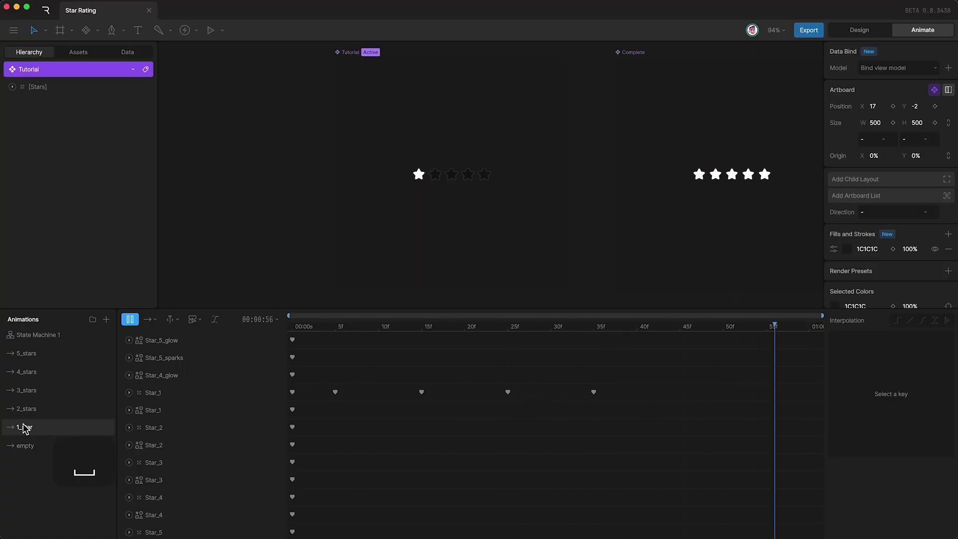
pyautogui.click(26, 410)
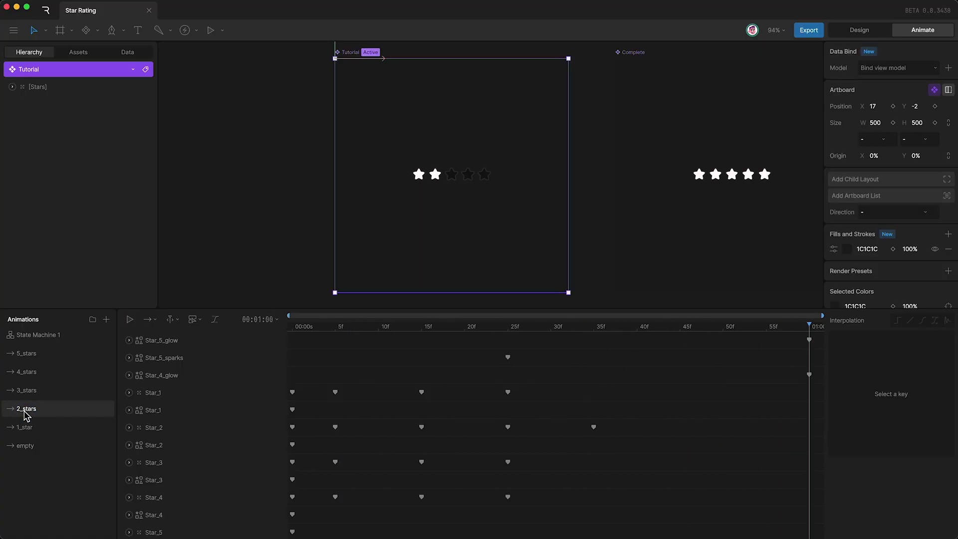
pyautogui.press('space')
pyautogui.click(26, 394)
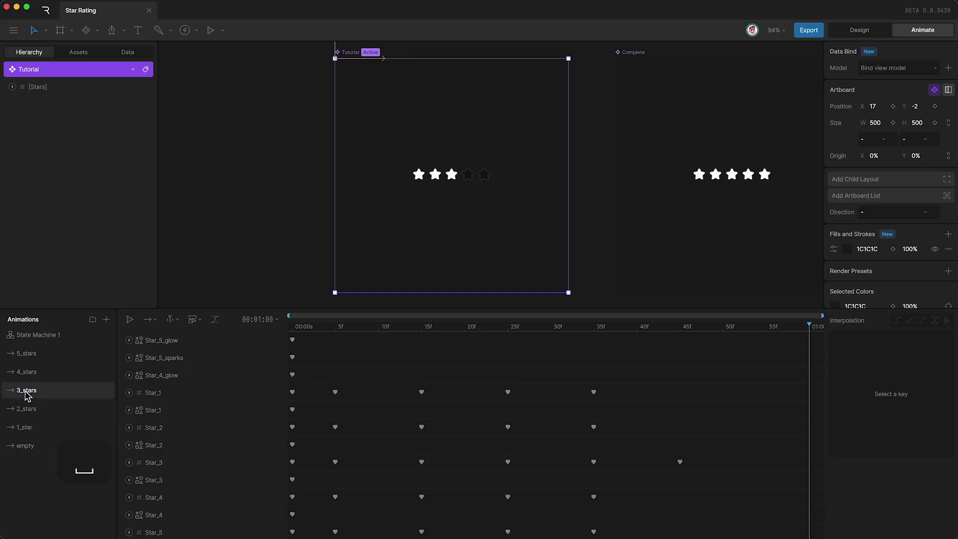
pyautogui.press('space')
pyautogui.click(26, 373)
pyautogui.press('space')
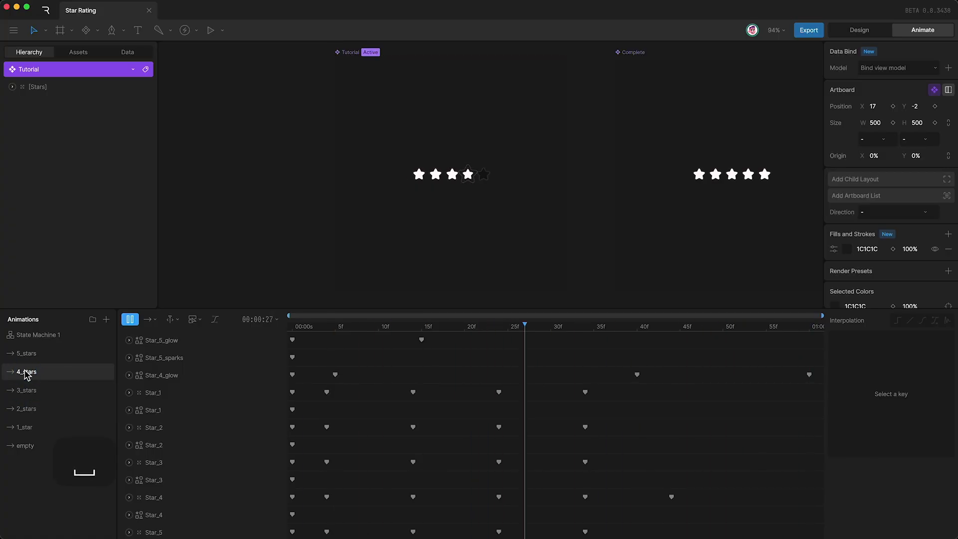
pyautogui.click(26, 355)
pyautogui.press('space')
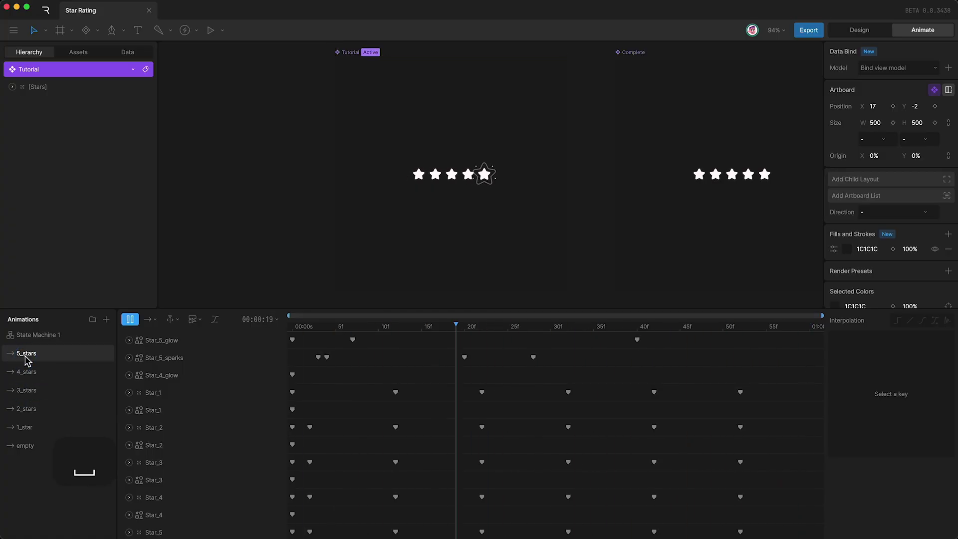
pyautogui.click(40, 342)
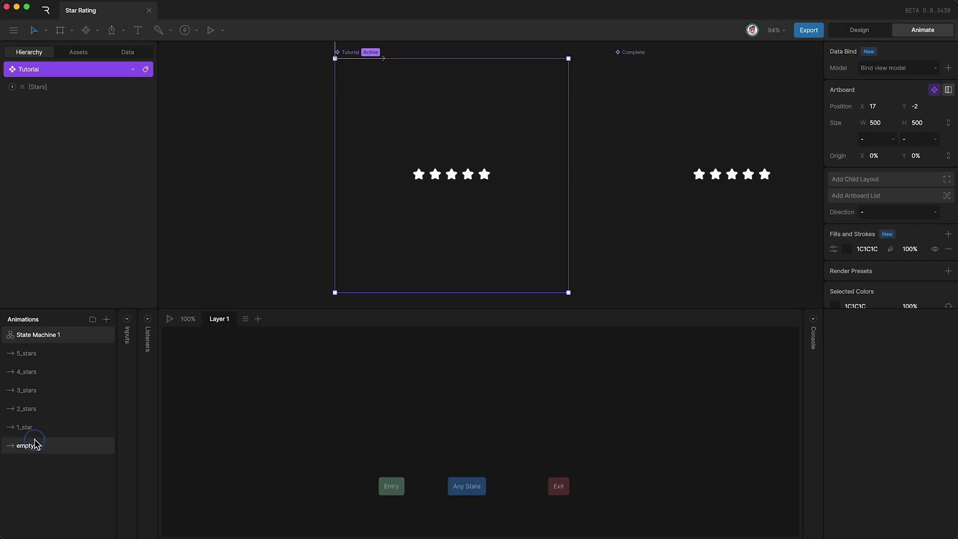
# - Place the empty, 1_star, 2_stars, 3_stars, 4_stars and 5_stars animations as a row of states in the graph
pyautogui.moveTo(34, 444); pyautogui.dragTo(360, 392)
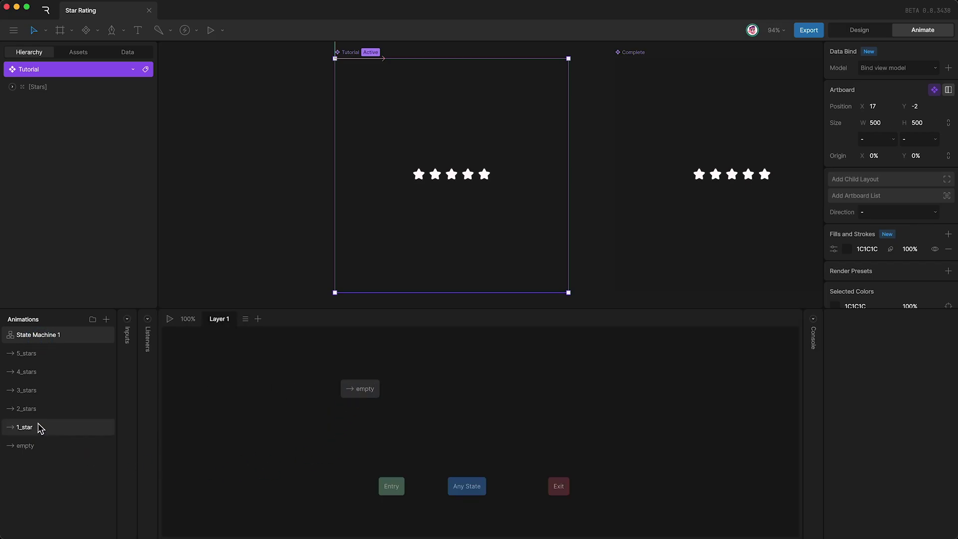
pyautogui.moveTo(38, 426); pyautogui.dragTo(416, 395)
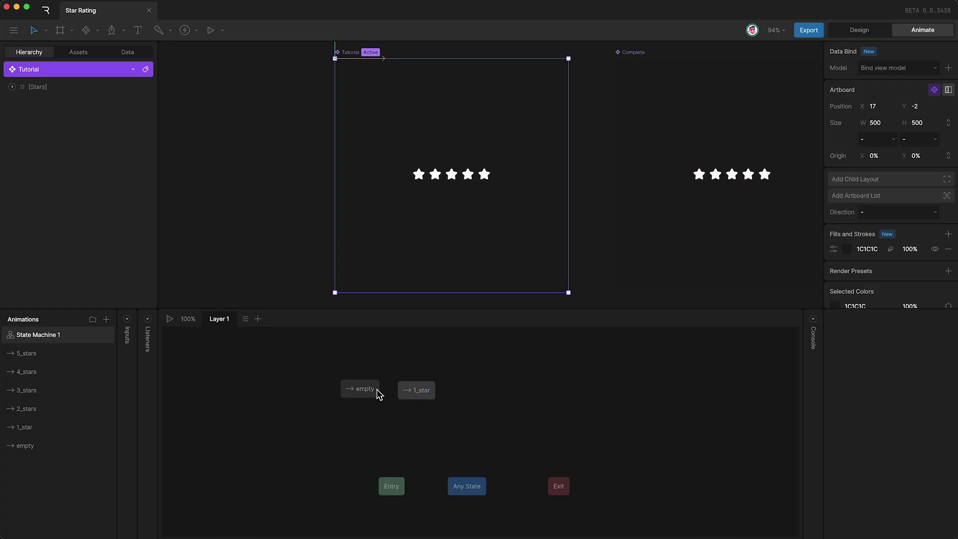
pyautogui.moveTo(32, 408); pyautogui.dragTo(469, 394)
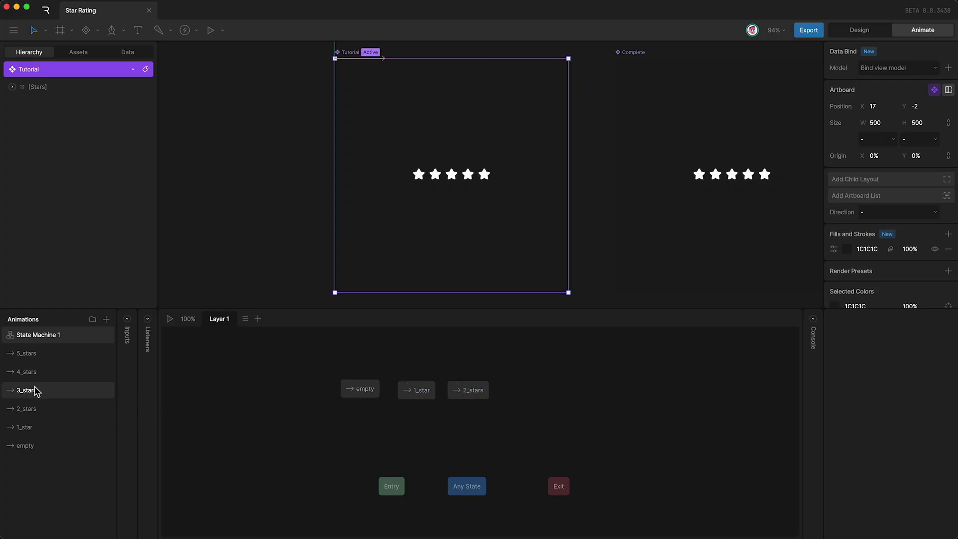
pyautogui.moveTo(34, 390); pyautogui.dragTo(522, 390)
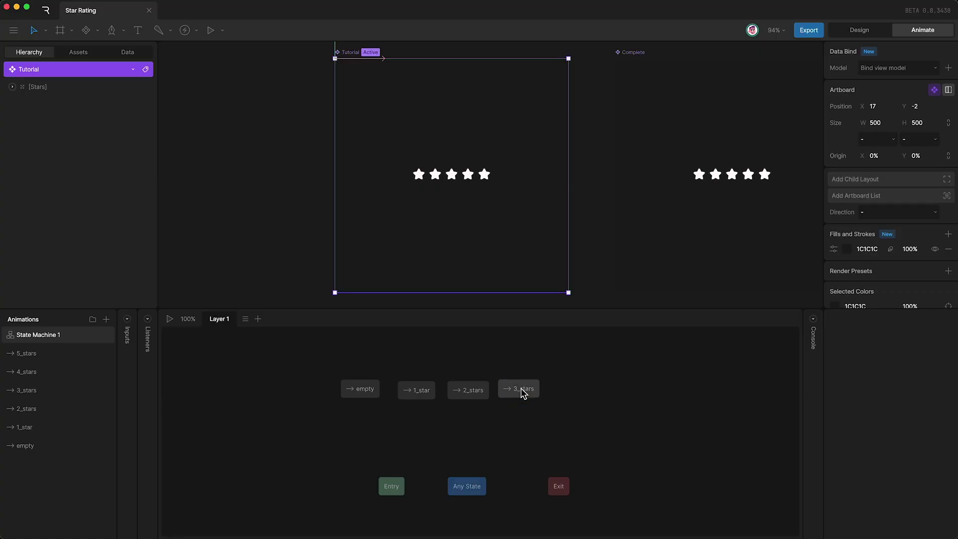
pyautogui.moveTo(42, 373); pyautogui.dragTo(569, 391)
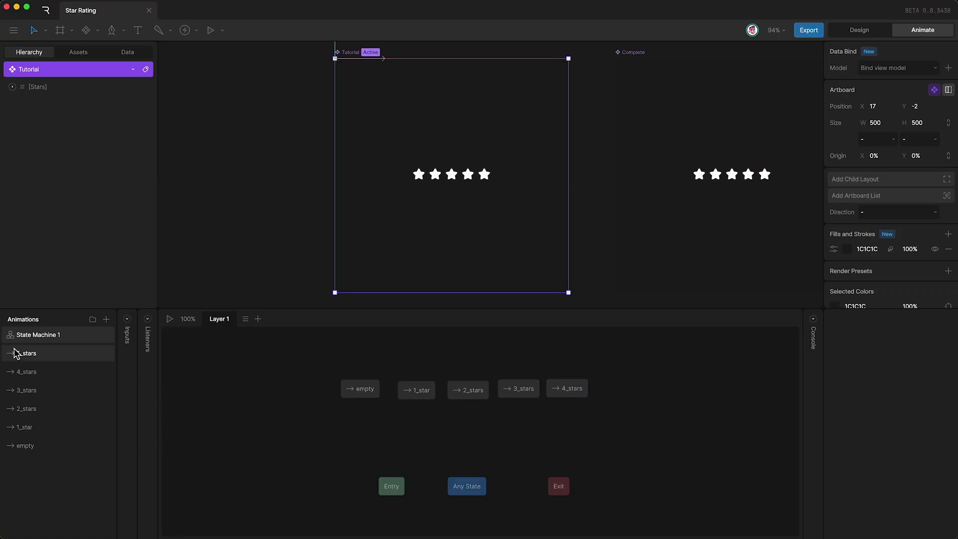
pyautogui.moveTo(28, 353); pyautogui.dragTo(616, 390)
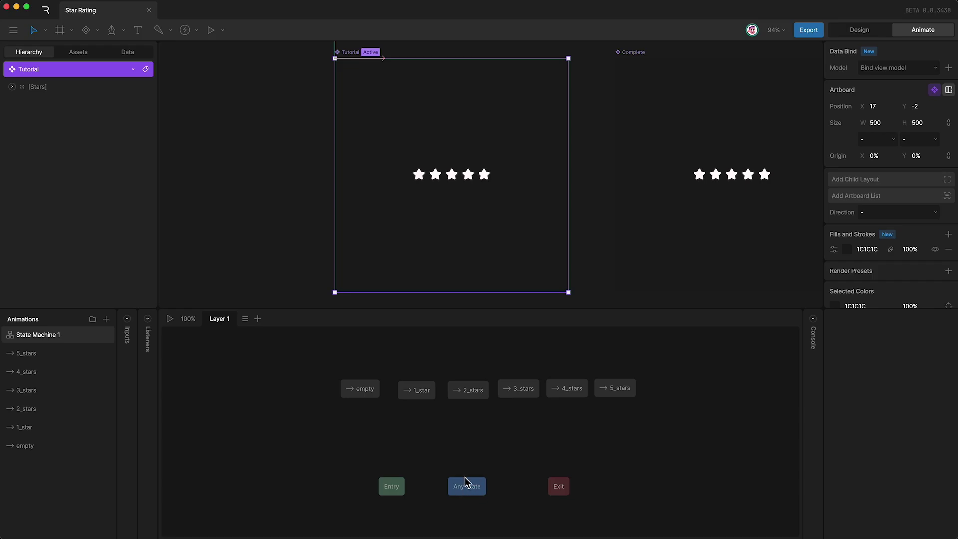
# - Draw transitions from Any State to empty, 1_star, 2_stars, 3_stars, 4_stars and 5_stars
pyautogui.moveTo(464, 480); pyautogui.dragTo(366, 405)
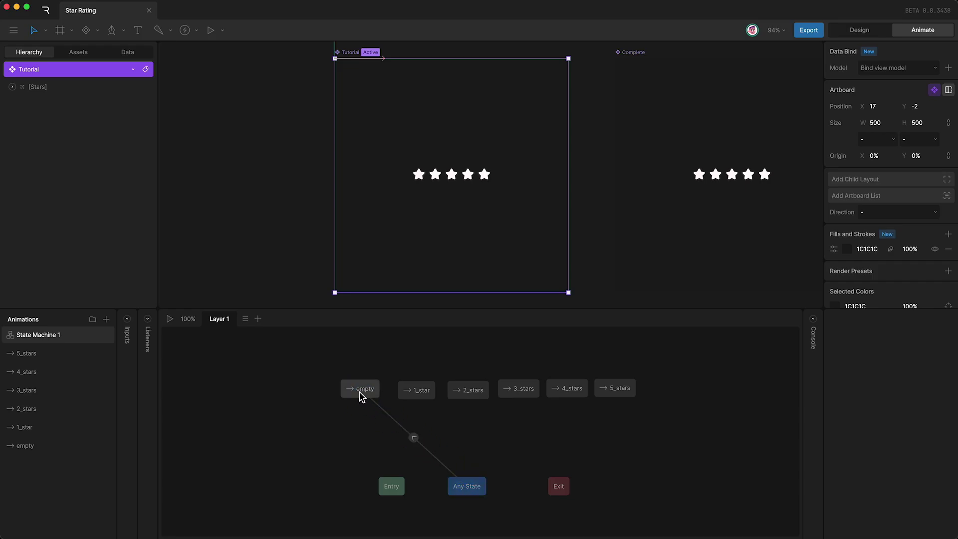
pyautogui.moveTo(462, 477); pyautogui.dragTo(427, 401)
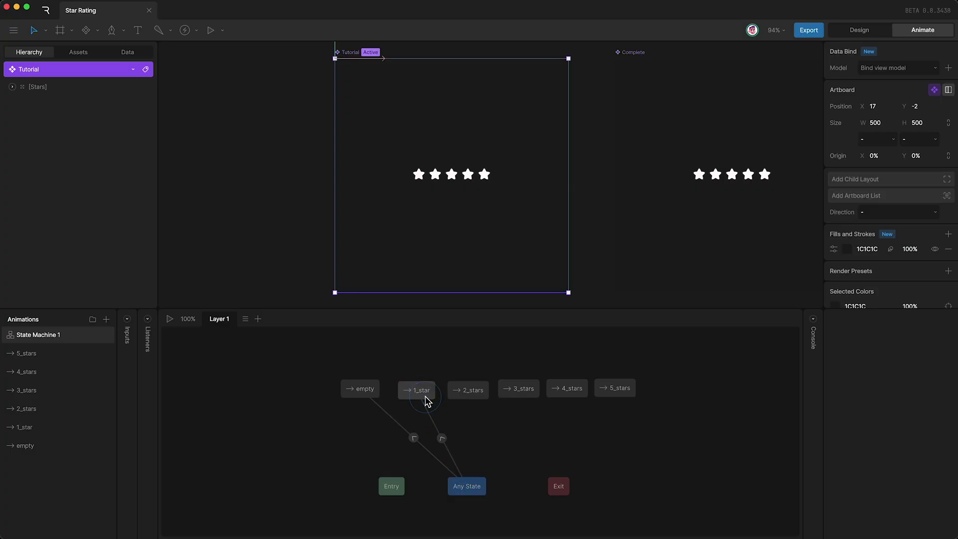
pyautogui.moveTo(471, 476); pyautogui.dragTo(466, 388)
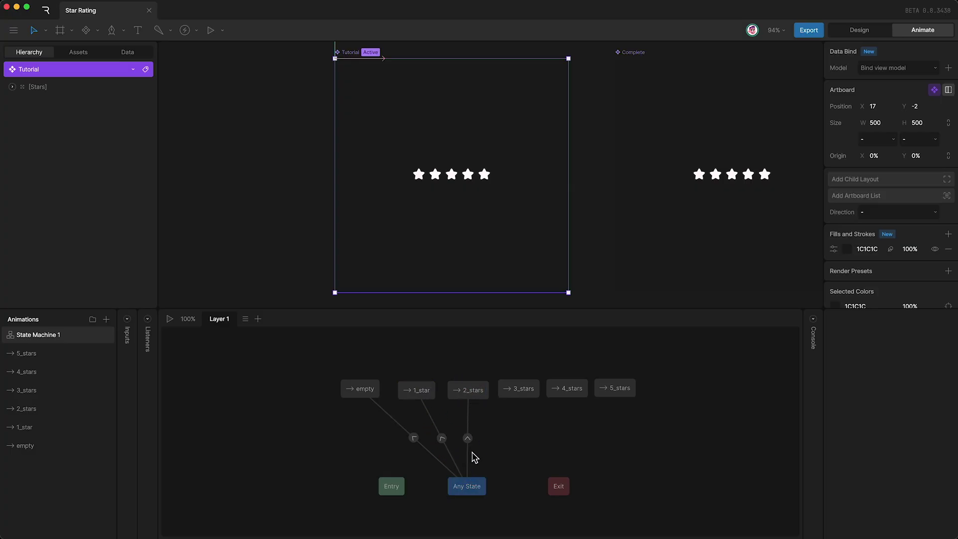
pyautogui.moveTo(473, 479); pyautogui.dragTo(522, 404)
pyautogui.moveTo(481, 474); pyautogui.dragTo(567, 400)
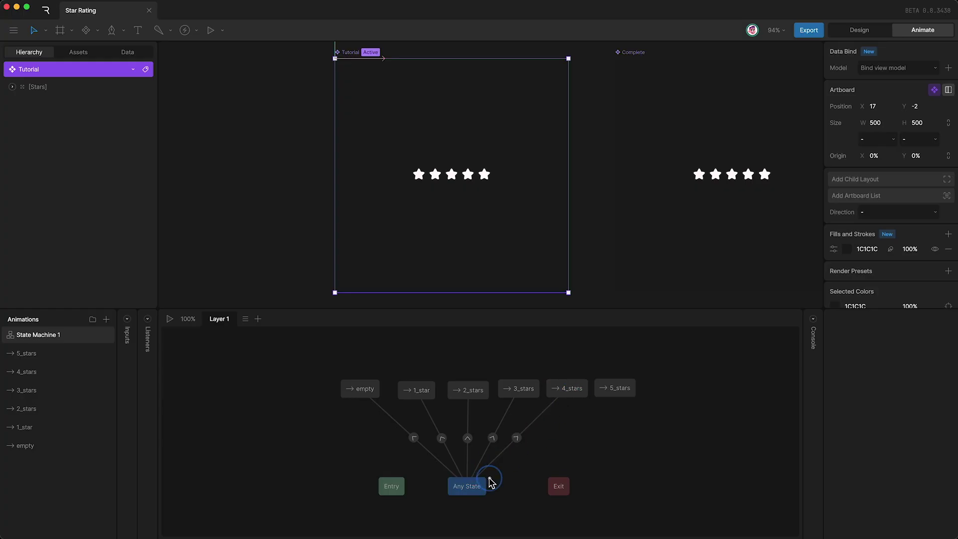
pyautogui.moveTo(488, 481); pyautogui.dragTo(613, 403)
# - Create a new view model and rename it 'tutorial VM' in the Data panel
pyautogui.click(948, 69)
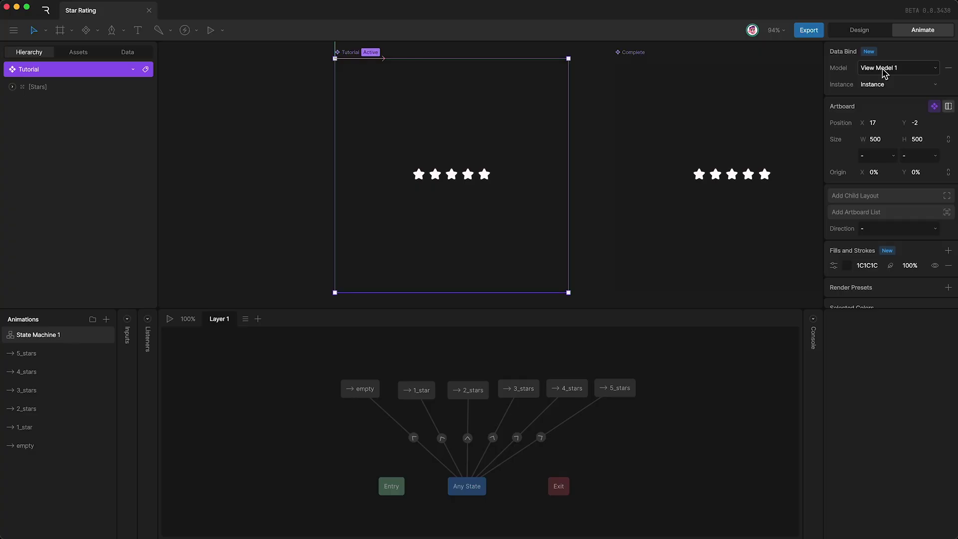
pyautogui.click(114, 57)
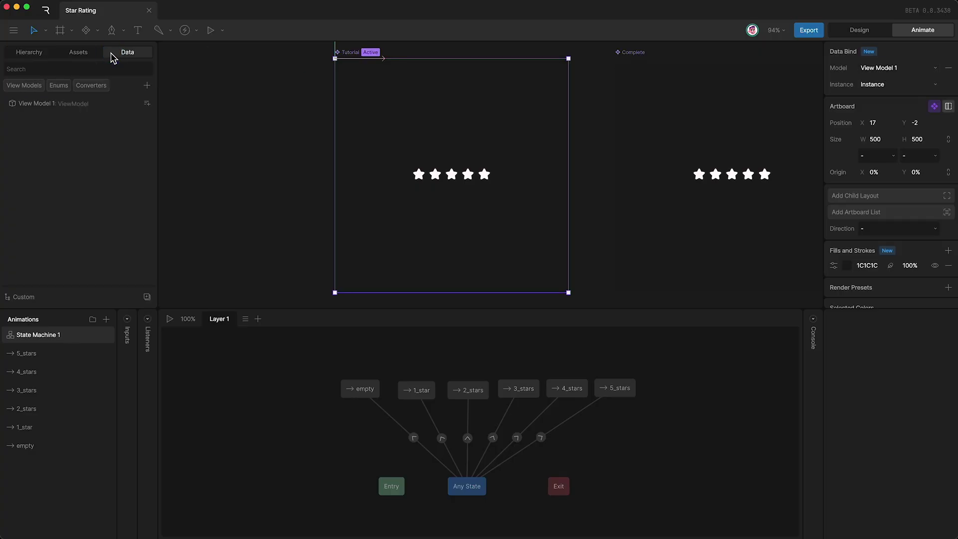
pyautogui.doubleClick(46, 105)
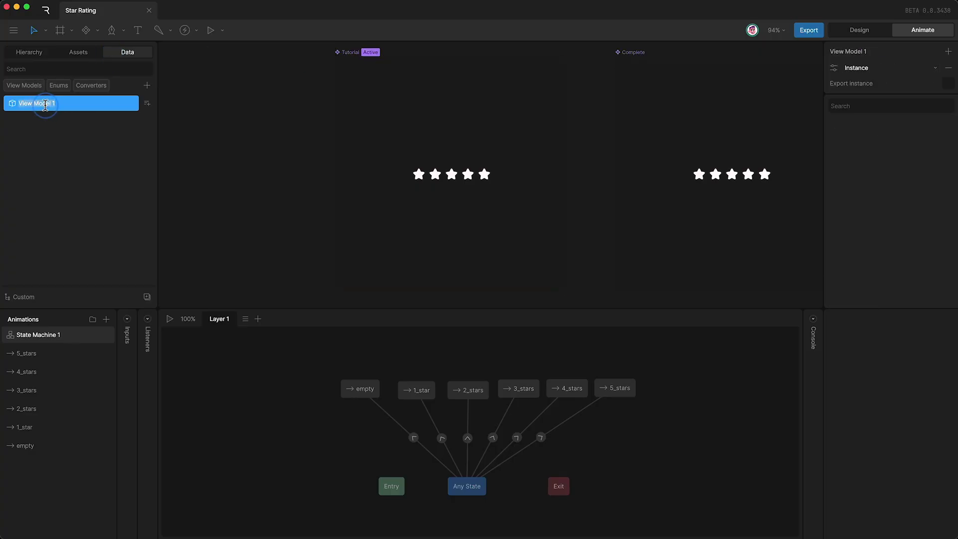
pyautogui.write('tutorial')
pyautogui.write('VM')
pyautogui.press('Return')
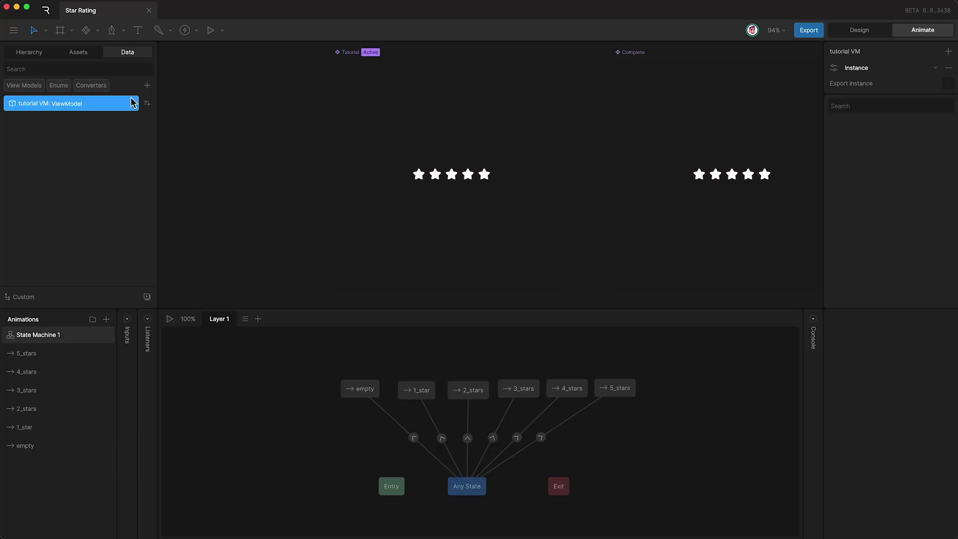
# - Add a Number property named 'num' to tutorial VM
pyautogui.click(146, 103)
pyautogui.click(167, 131)
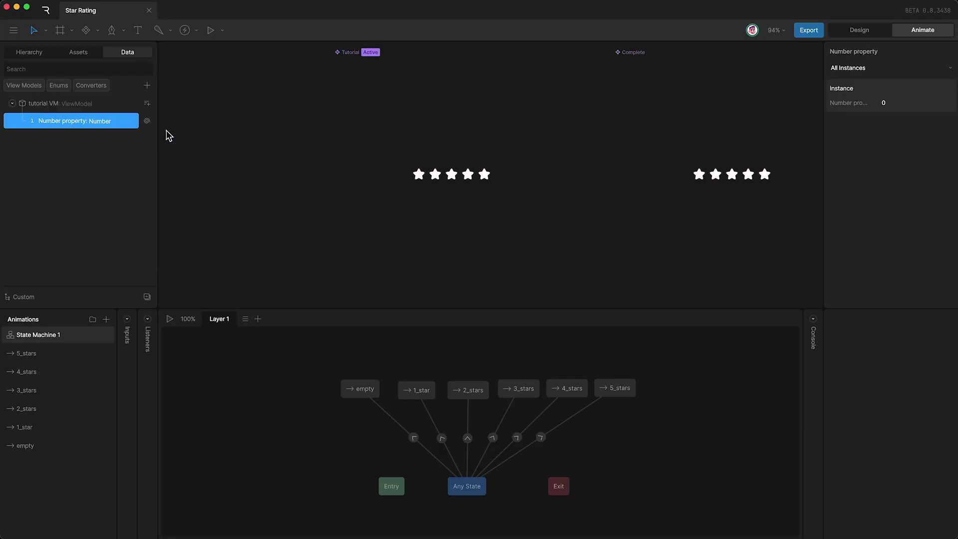
pyautogui.write('num')
pyautogui.press('Return')
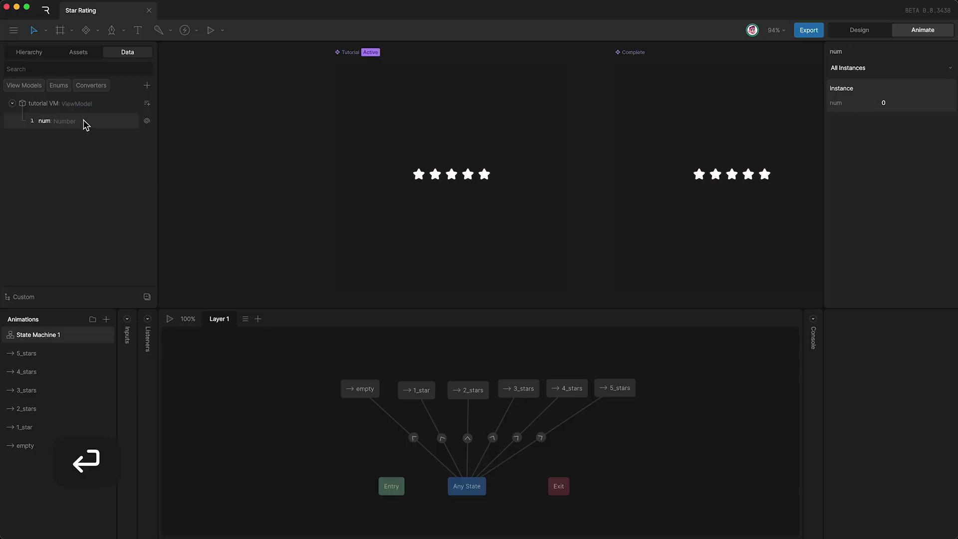
# - Select all six Any State transitions together and give them a condition on num equals 0
pyautogui.click(75, 124)
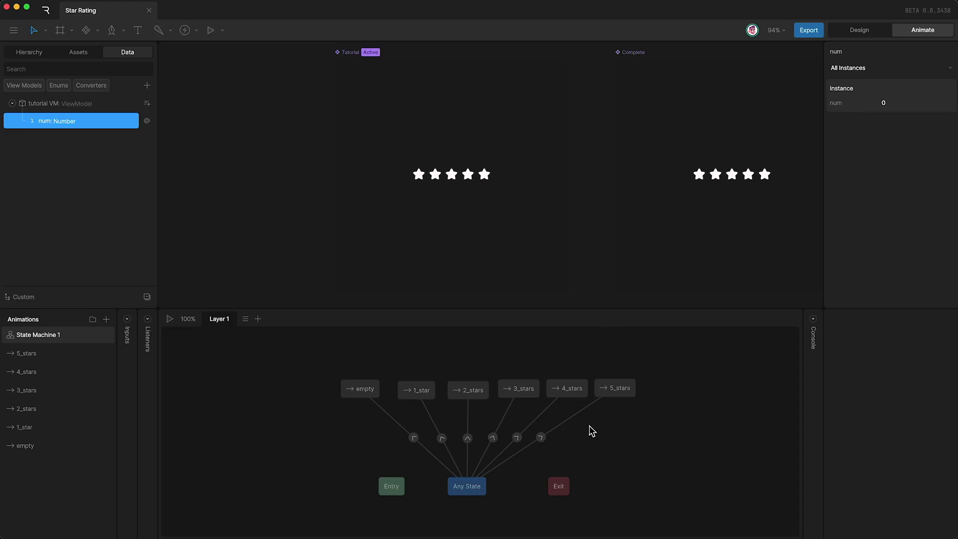
pyautogui.moveTo(574, 453); pyautogui.dragTo(369, 435)
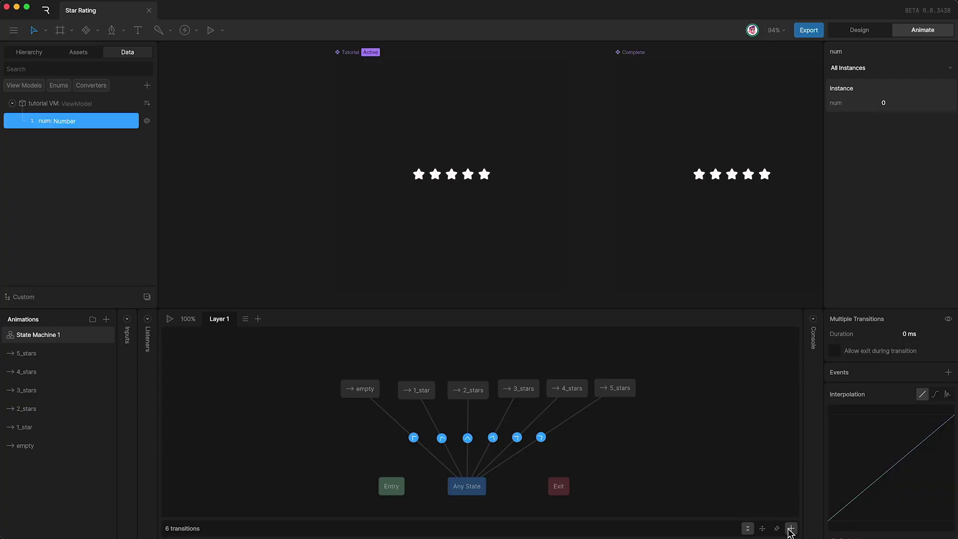
pyautogui.click(791, 529)
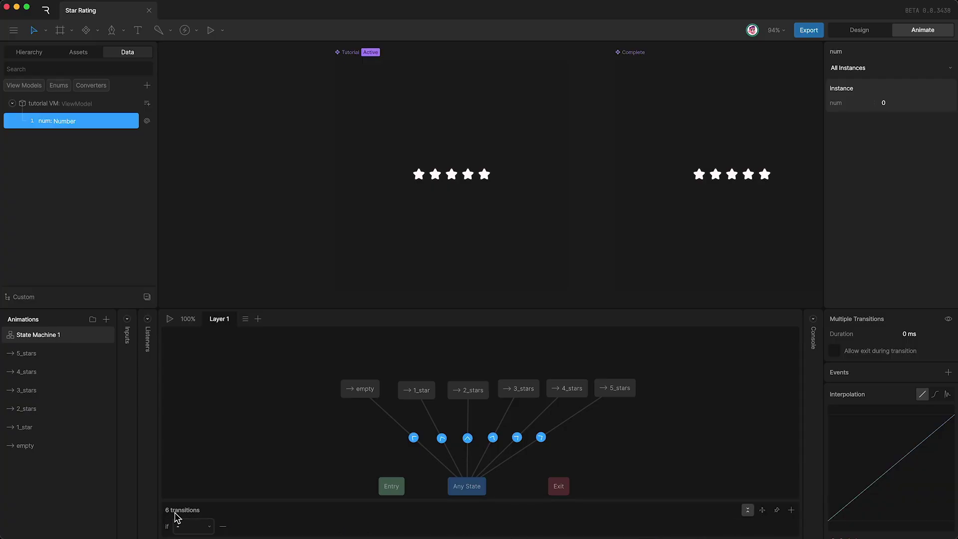
pyautogui.click(192, 525)
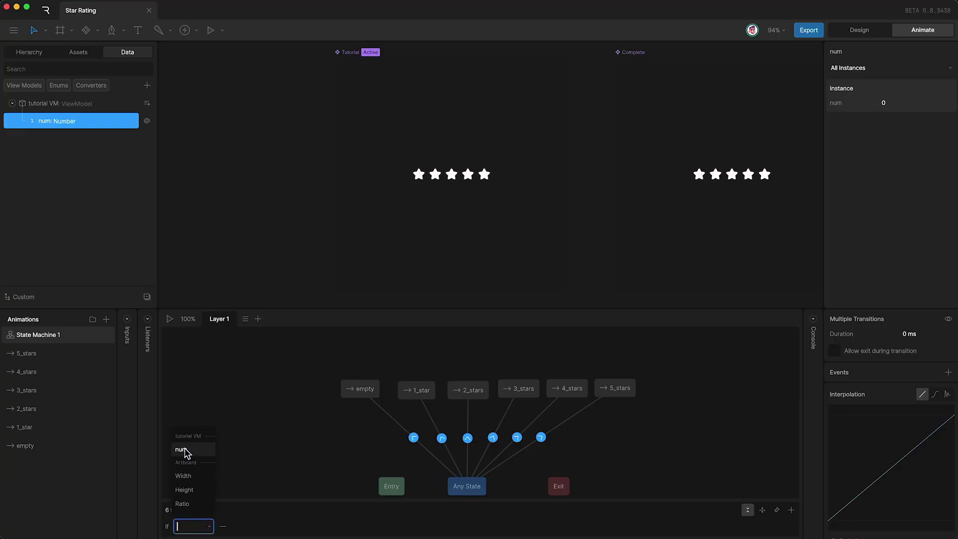
pyautogui.click(188, 451)
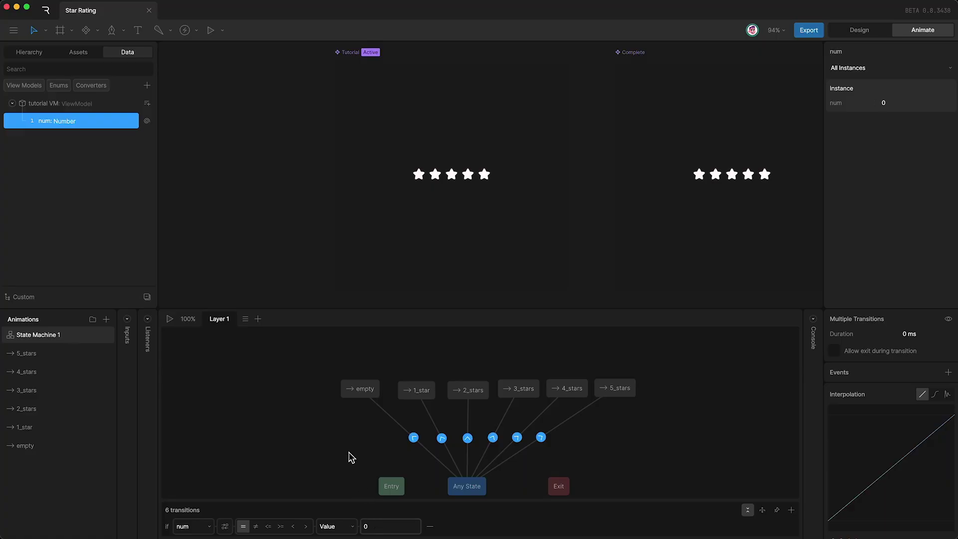
pyautogui.click(413, 438)
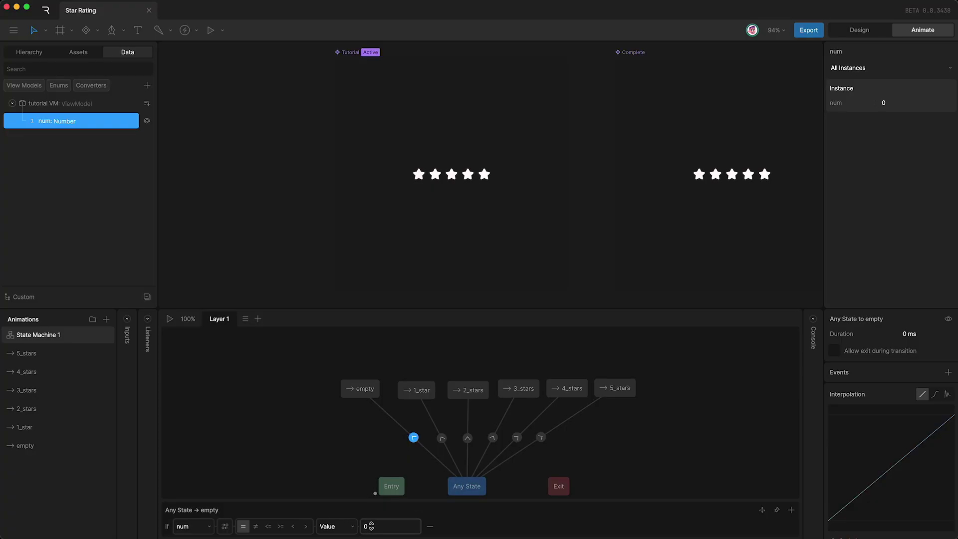
# - Set the 1_star, 2_stars and 3_stars transition conditions to num equals 1, 2 and 3
pyautogui.click(442, 438)
pyautogui.write('1')
pyautogui.press('Return')
pyautogui.click(468, 438)
pyautogui.click(387, 526)
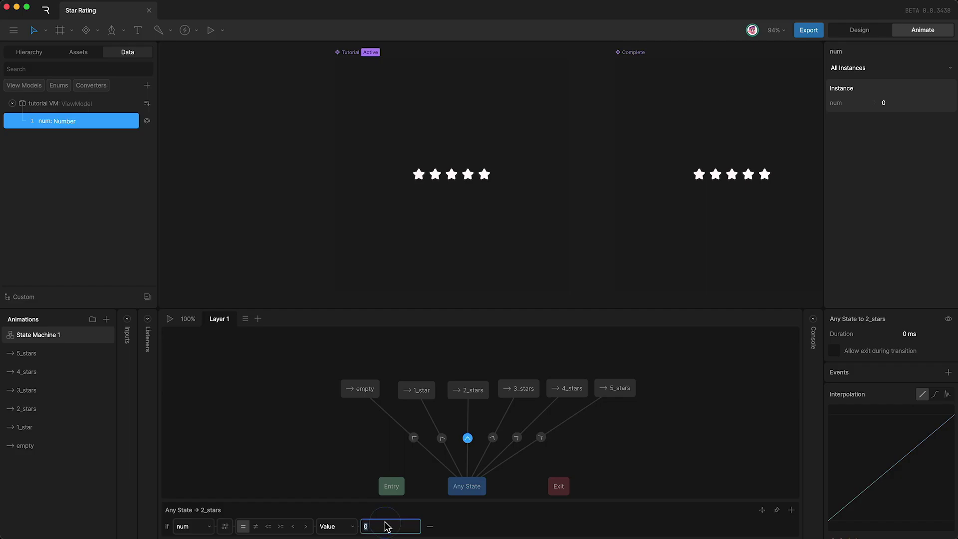
pyautogui.write('2')
pyautogui.press('Return')
pyautogui.click(492, 438)
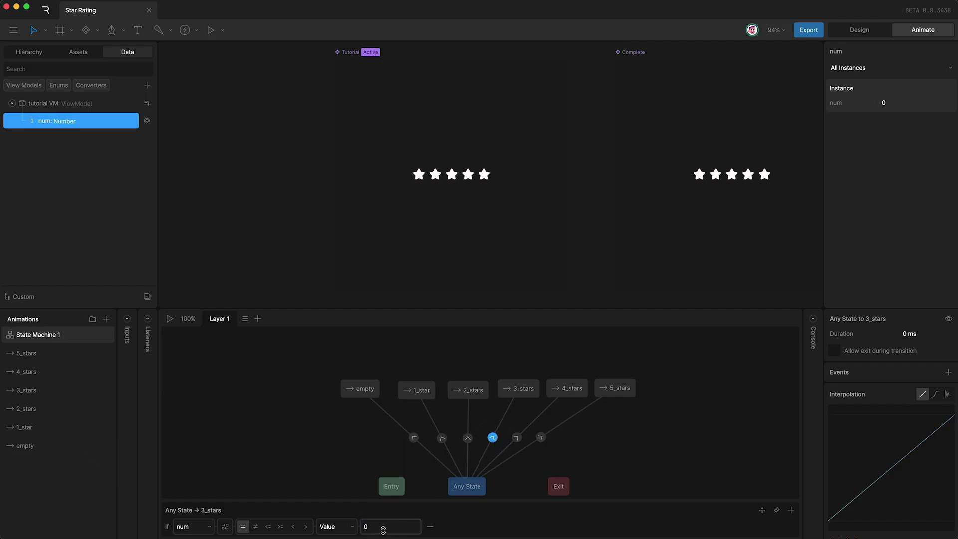
pyautogui.click(373, 529)
pyautogui.write('3')
pyautogui.press('Return')
# - Set the 4_stars and 5_stars conditions to num equals 4 and 5, then play the state machine
pyautogui.click(517, 437)
pyautogui.click(374, 527)
pyautogui.press('Return')
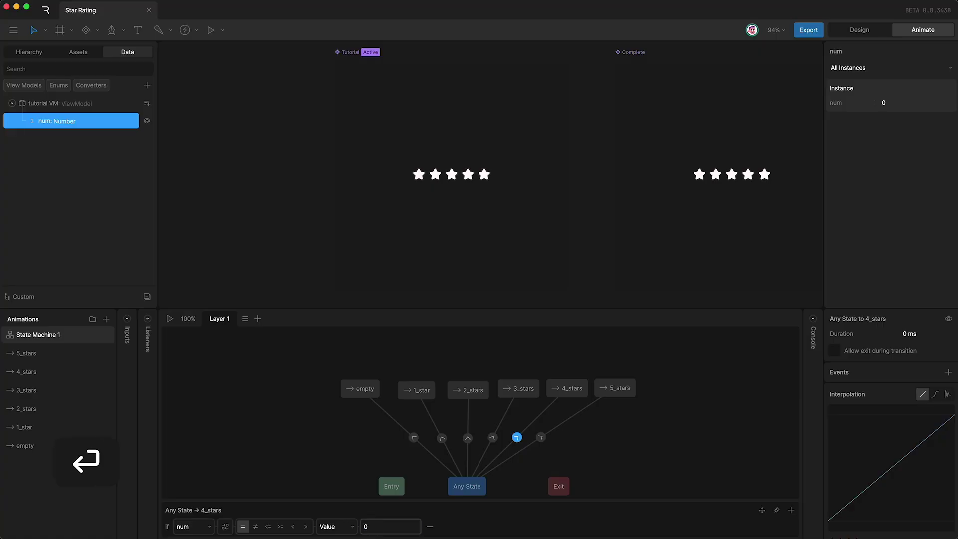
pyautogui.click(541, 437)
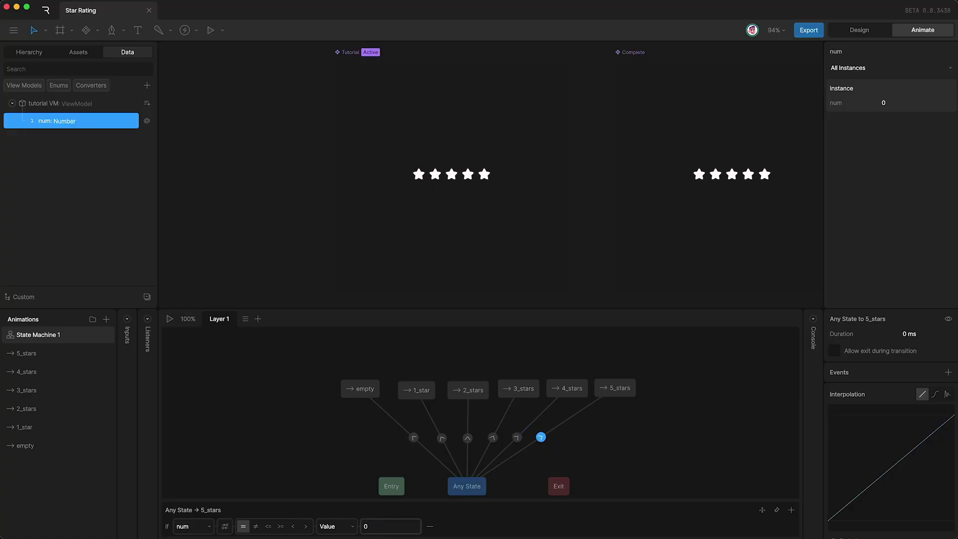
pyautogui.click(371, 527)
pyautogui.press('Return')
pyautogui.click(325, 447)
pyautogui.press('space')
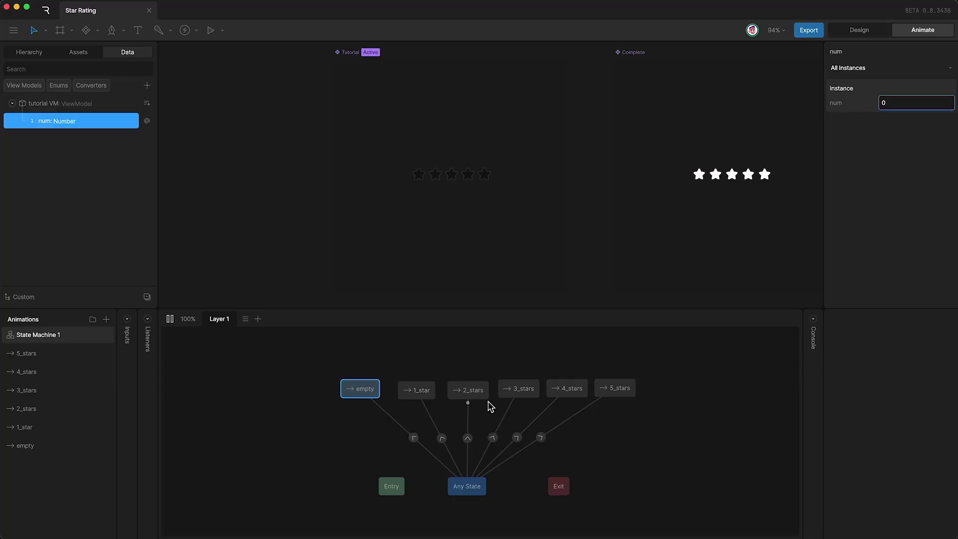
# - Preview the rating by setting num to 3, stepping it up and down, then resetting it to 0
pyautogui.click(885, 103)
pyautogui.write('3')
pyautogui.press('Return')
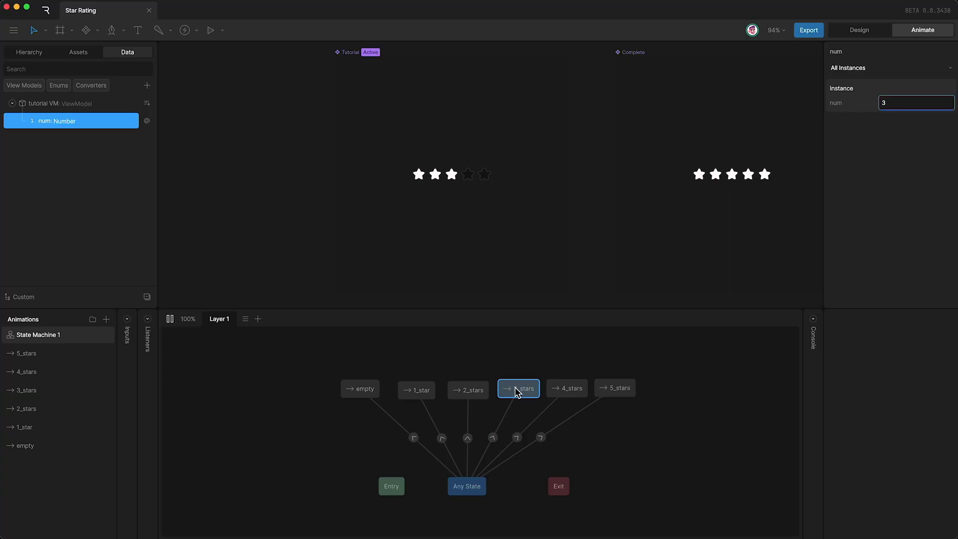
pyautogui.press('Up')
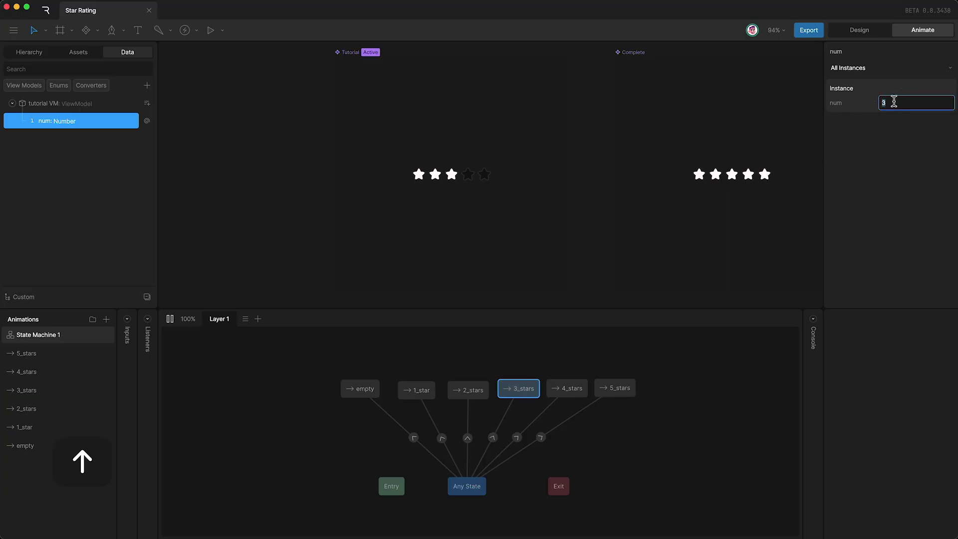
pyautogui.press('Down')
pyautogui.press('Down')
pyautogui.press('Down')
pyautogui.press('Down')
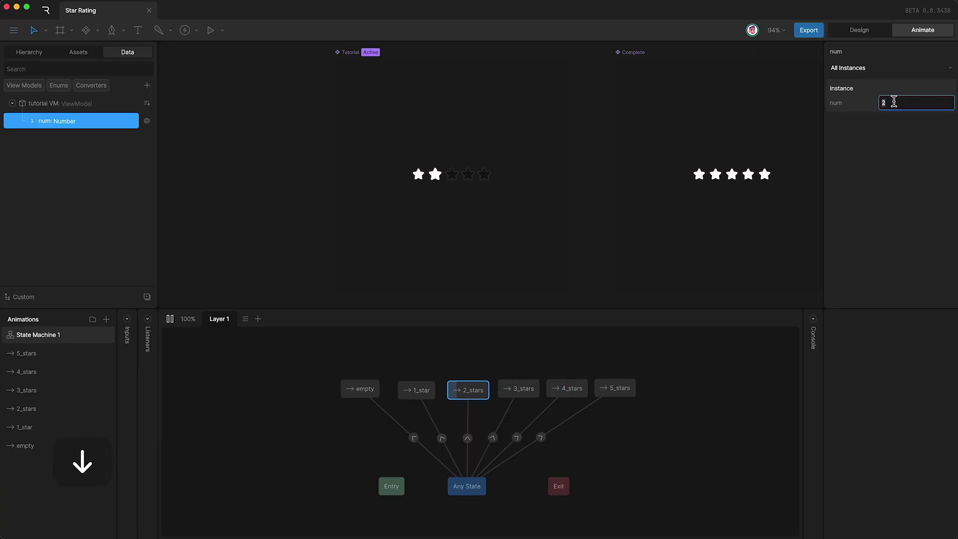
pyautogui.press('Up')
pyautogui.press('Up')
pyautogui.press('Up')
pyautogui.press('Up')
pyautogui.press('Up')
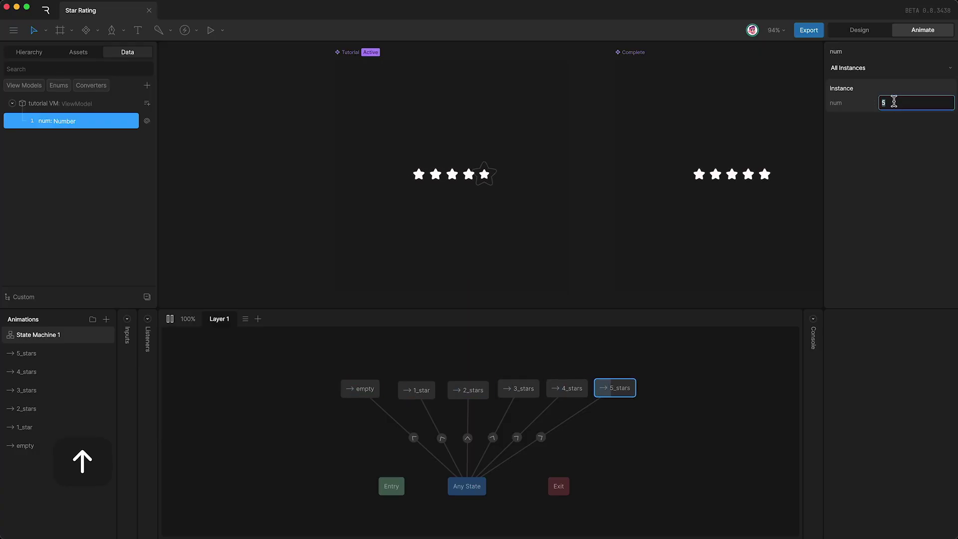
pyautogui.press('BackSpace')
pyautogui.write('0')
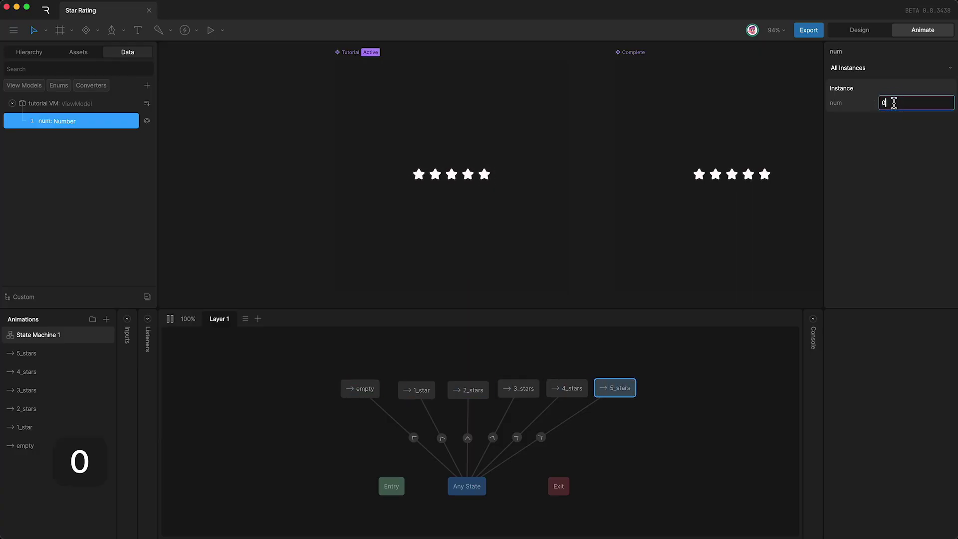
pyautogui.press('Return')
# - Stop the state machine preview and expand the Listeners panel
pyautogui.click(893, 102)
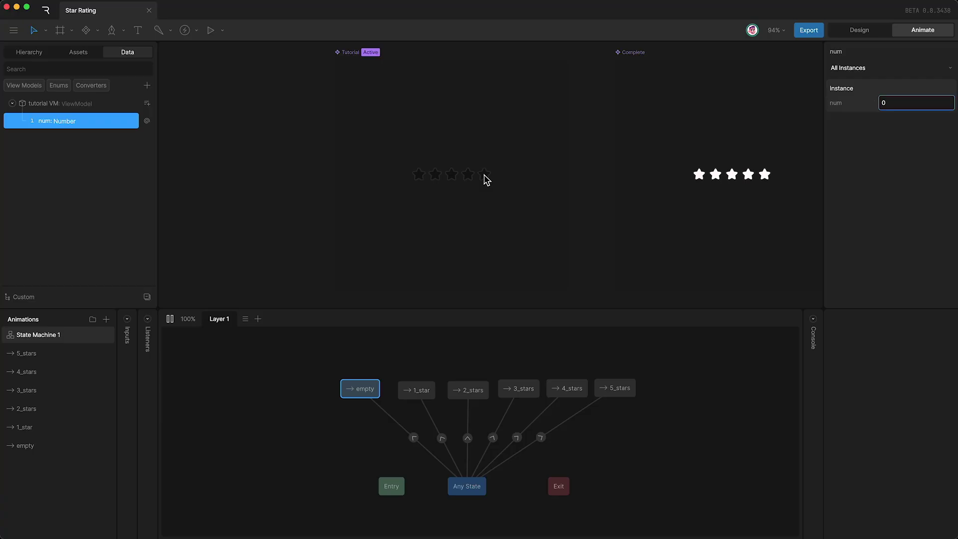
pyautogui.press('space')
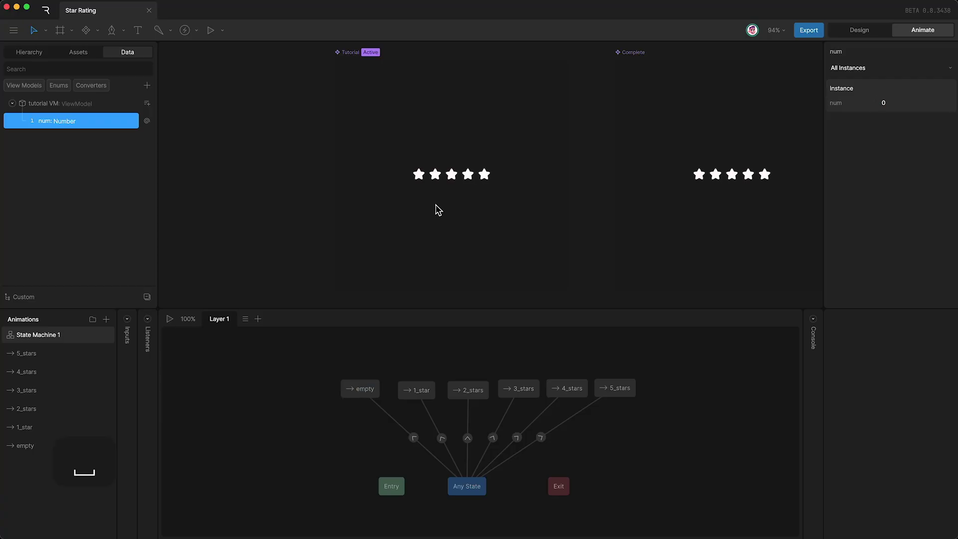
pyautogui.click(147, 319)
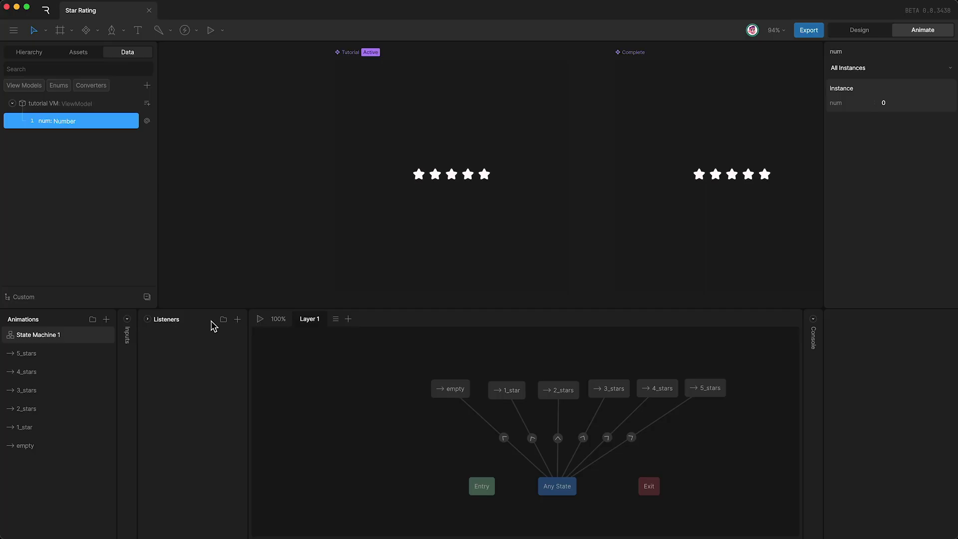
# - Add listeners to State Machine 1 so it has five
pyautogui.click(237, 322)
pyautogui.click(238, 322)
pyautogui.click(238, 322)
pyautogui.click(238, 322)
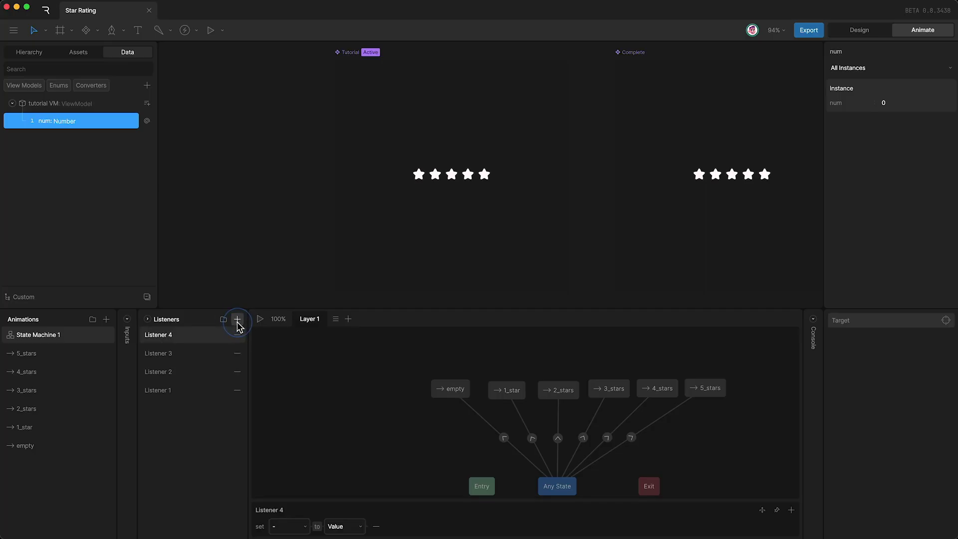
pyautogui.click(237, 320)
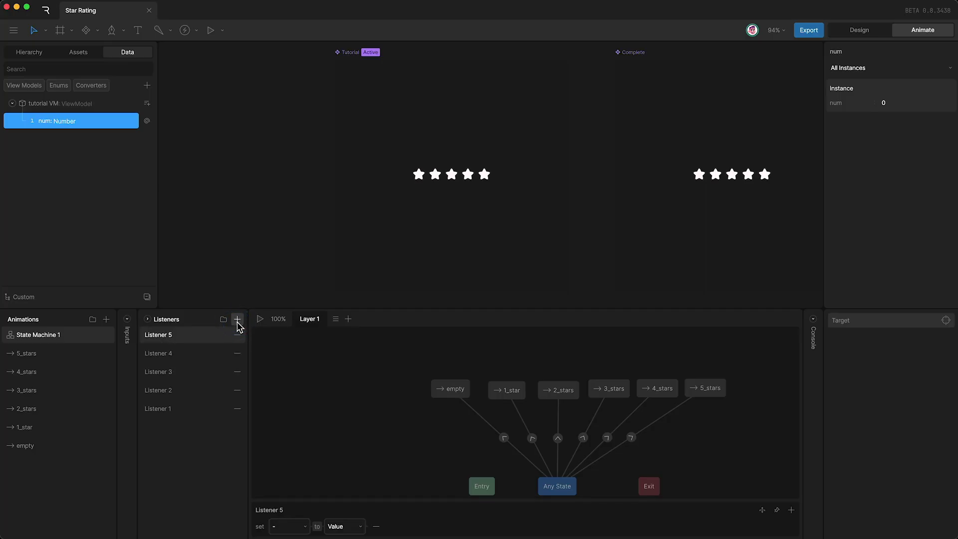
# - Rename the first three listeners to 1, 2 and 3
pyautogui.doubleClick(171, 339)
pyautogui.write('1')
pyautogui.press('Return')
pyautogui.doubleClick(161, 351)
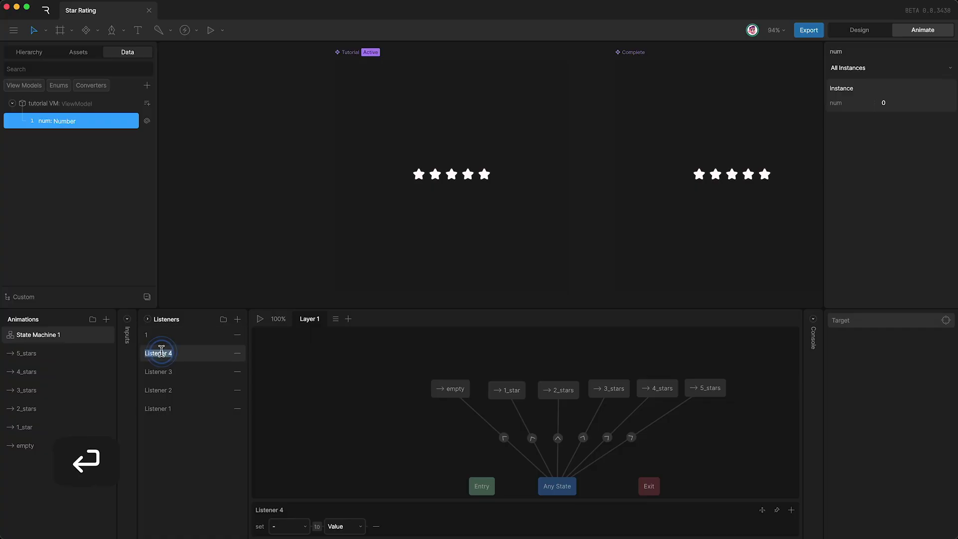
pyautogui.write('2')
pyautogui.press('Return')
pyautogui.doubleClick(159, 371)
pyautogui.write('3')
pyautogui.press('Return')
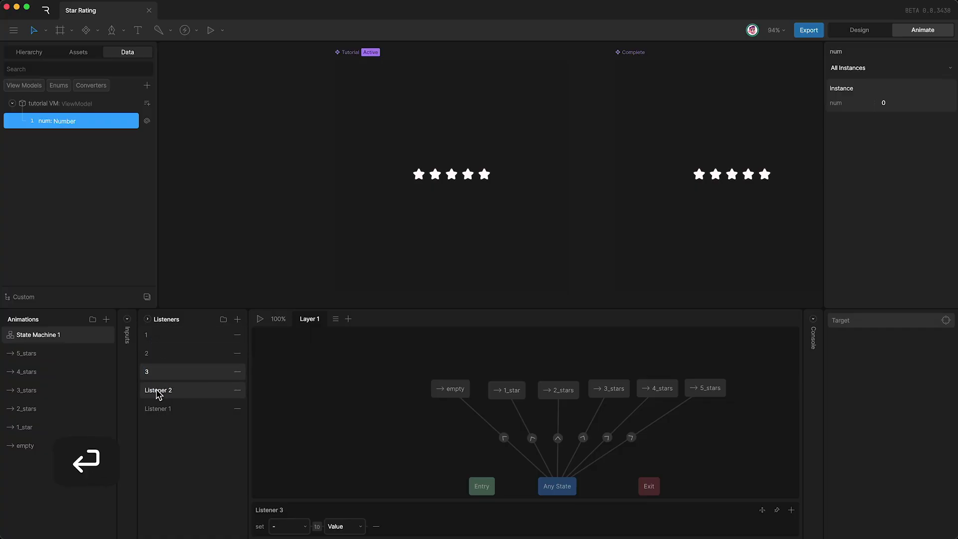
# - Rename the remaining two listeners to 4 and 5
pyautogui.doubleClick(158, 391)
pyautogui.write('4')
pyautogui.press('Return')
pyautogui.click(158, 412)
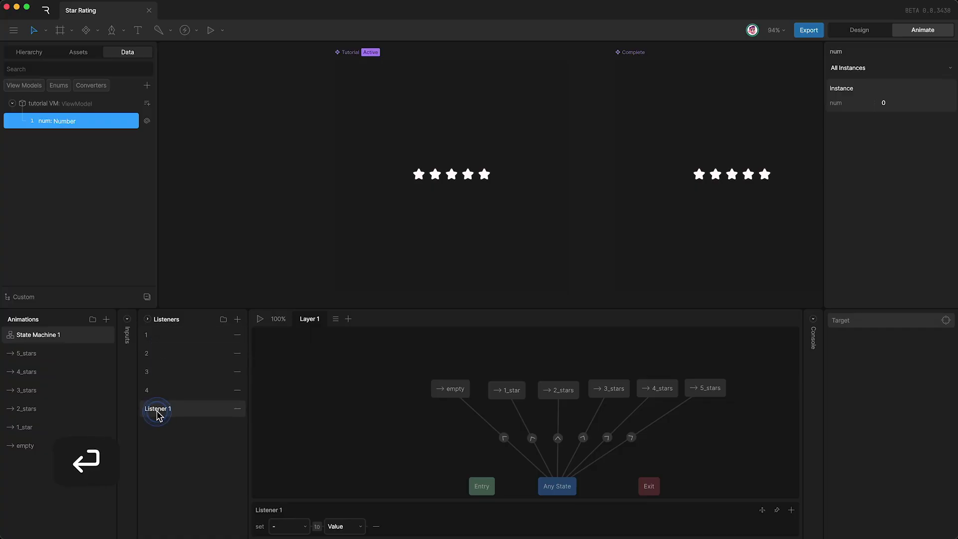
pyautogui.doubleClick(158, 412)
pyautogui.write('5')
pyautogui.press('Return')
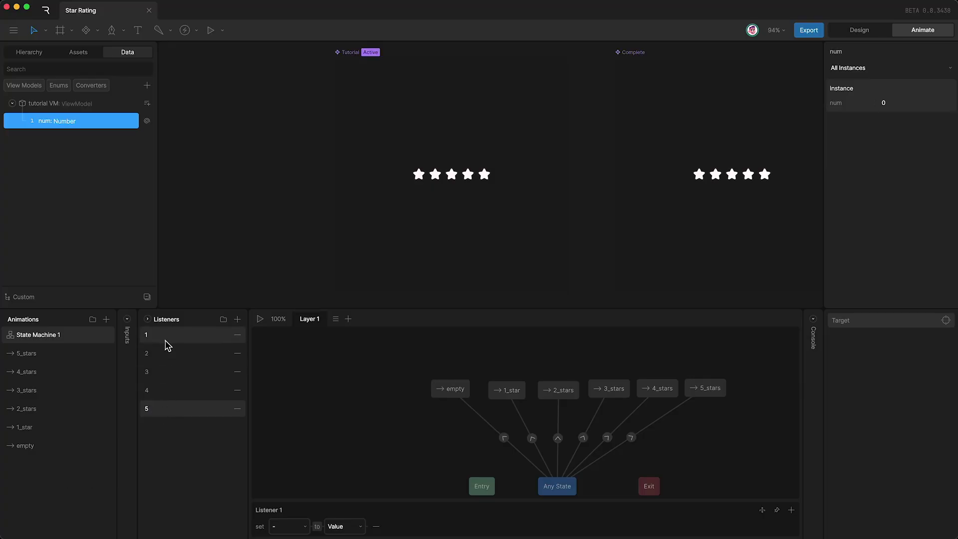
pyautogui.click(170, 339)
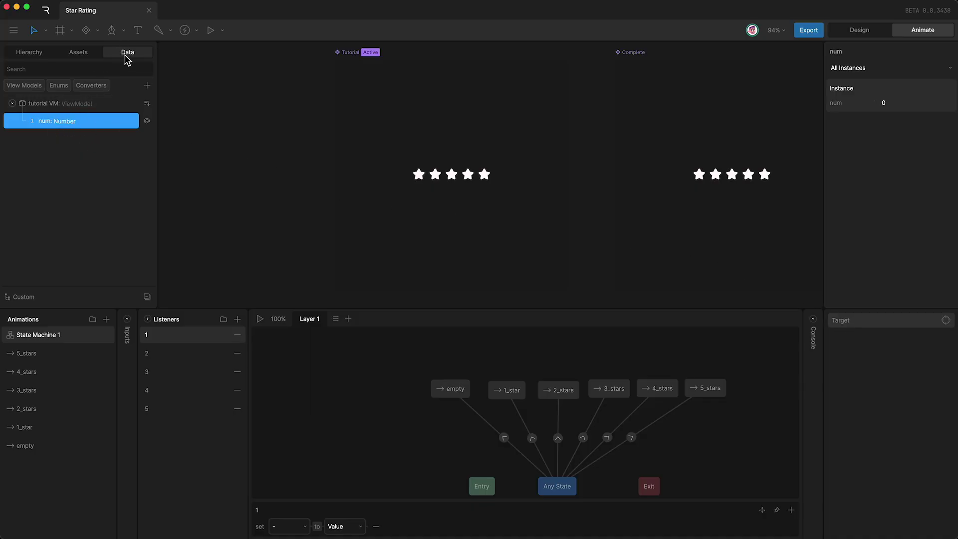
# - Expand the Stars group in the hierarchy and set listener 1's target to Star_1
pyautogui.click(29, 53)
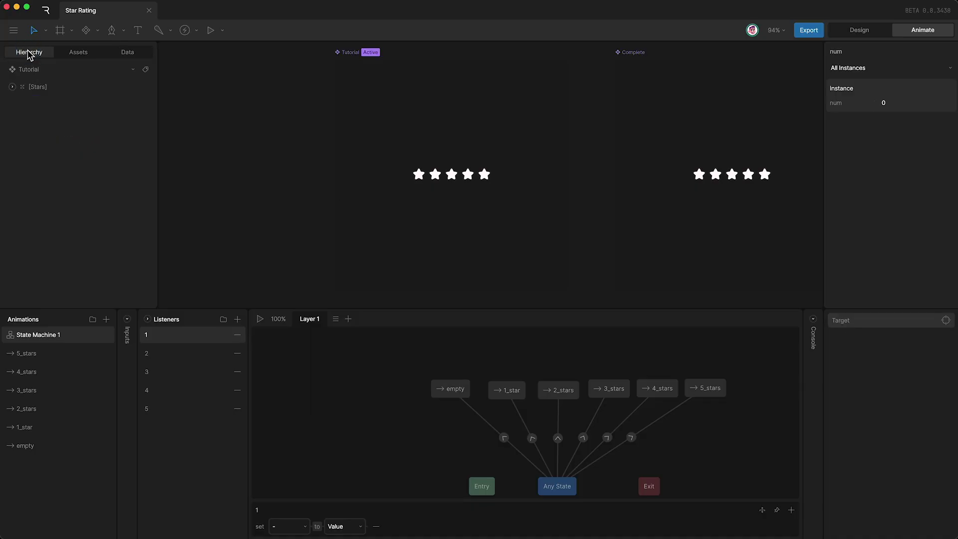
pyautogui.click(12, 87)
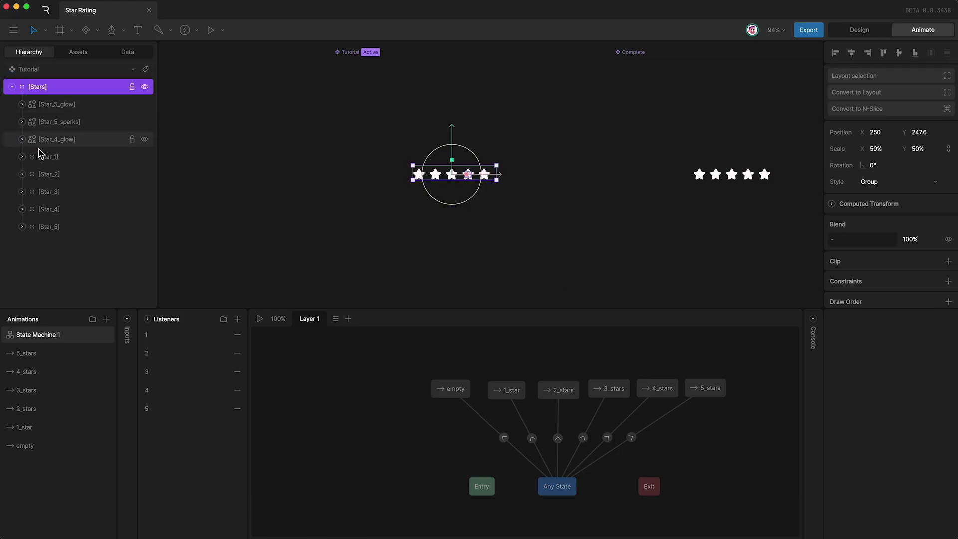
pyautogui.click(44, 226)
pyautogui.click(180, 336)
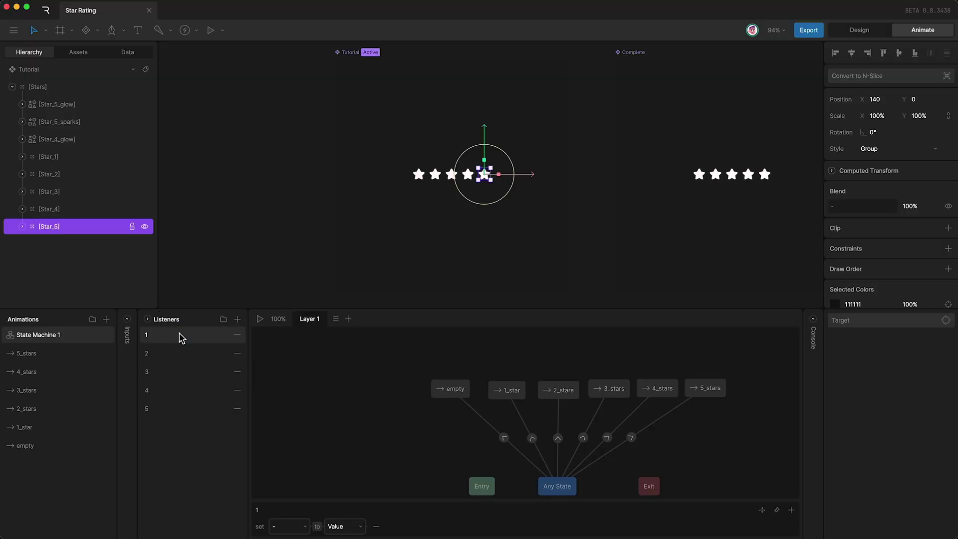
pyautogui.click(843, 328)
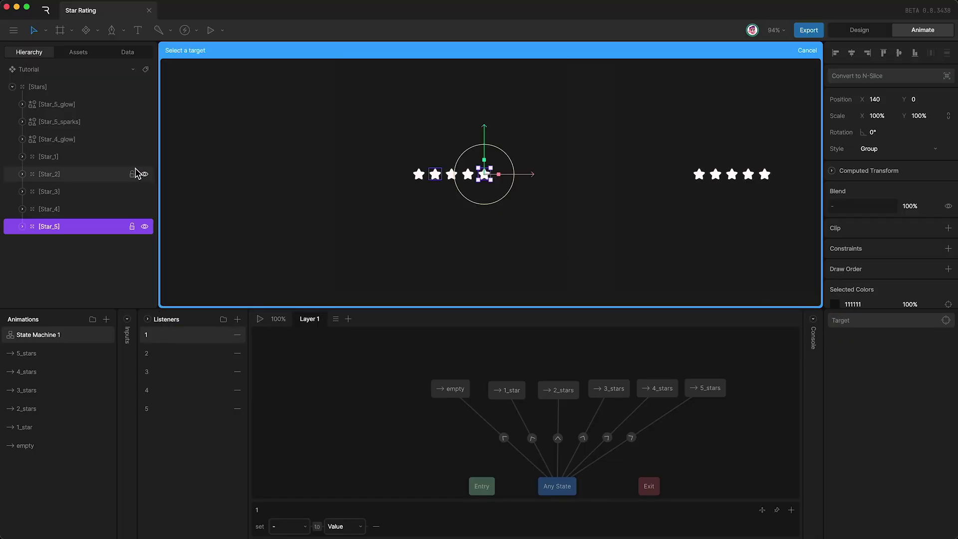
pyautogui.click(70, 163)
# - Make listener 1 fire on Pointer Down and set num to 1
pyautogui.click(846, 339)
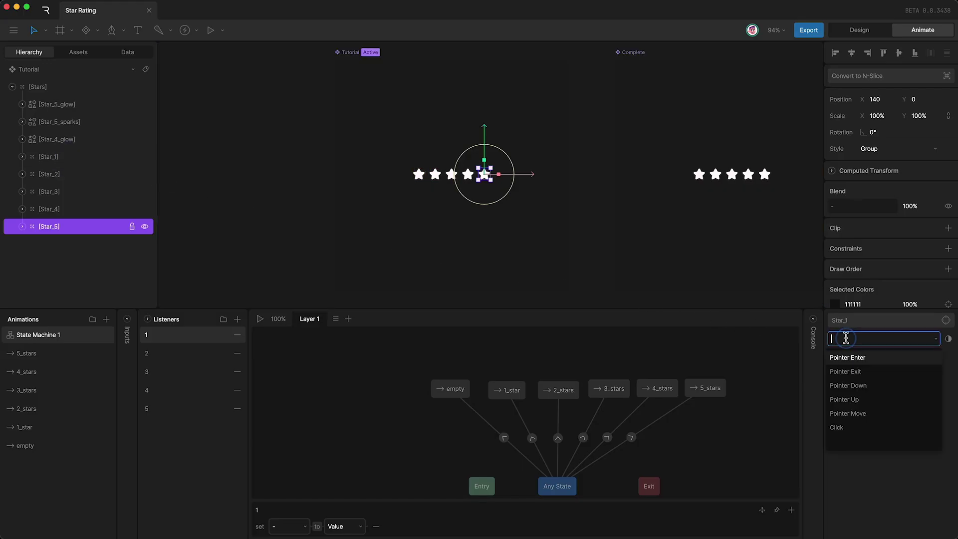
pyautogui.click(848, 385)
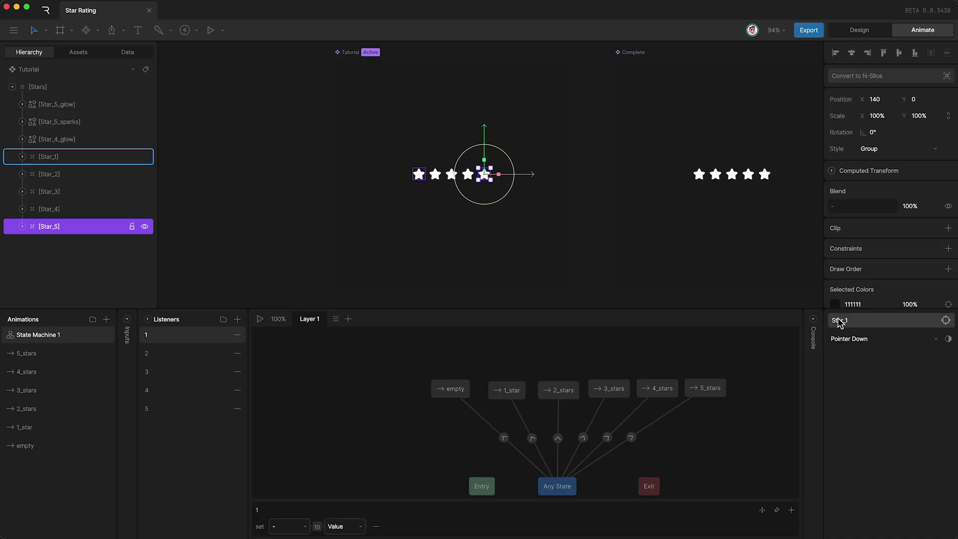
pyautogui.click(274, 525)
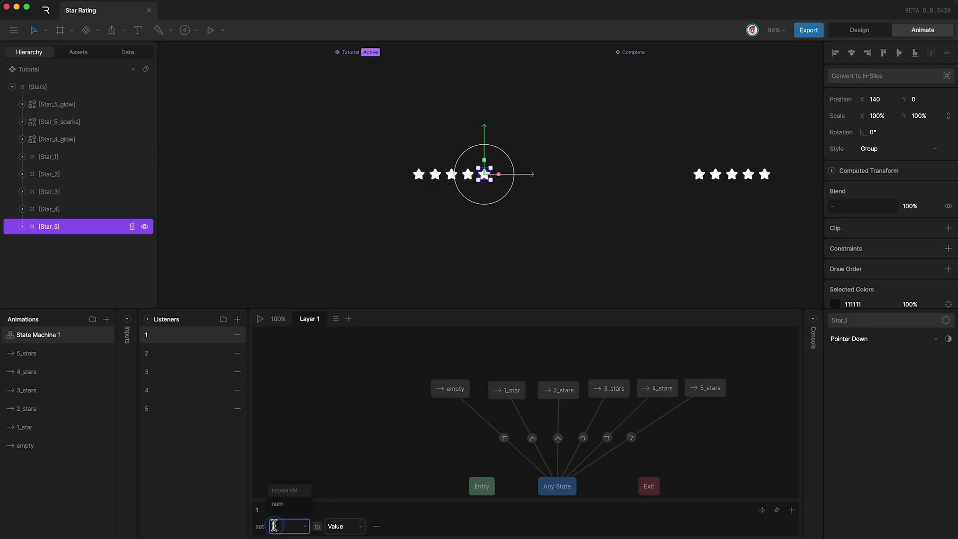
pyautogui.click(279, 504)
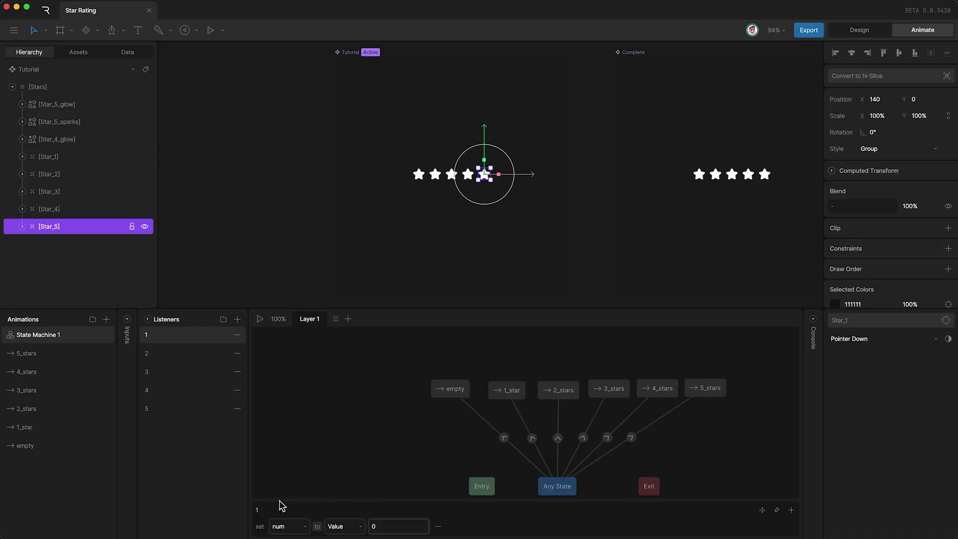
pyautogui.click(368, 525)
pyautogui.write('1')
pyautogui.press('Return')
# - Set listener 2 to target Star_2 on Pointer Down, setting num to 2
pyautogui.click(186, 355)
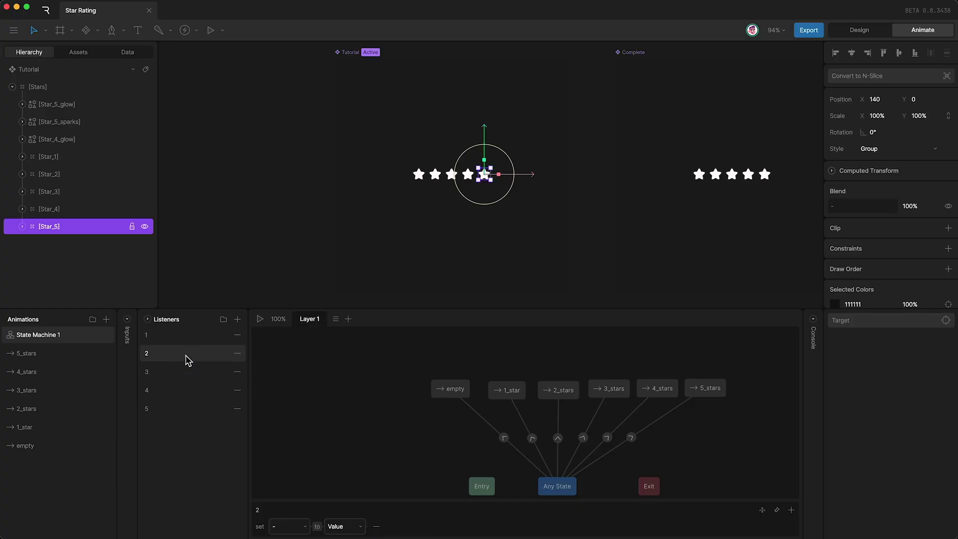
pyautogui.click(844, 319)
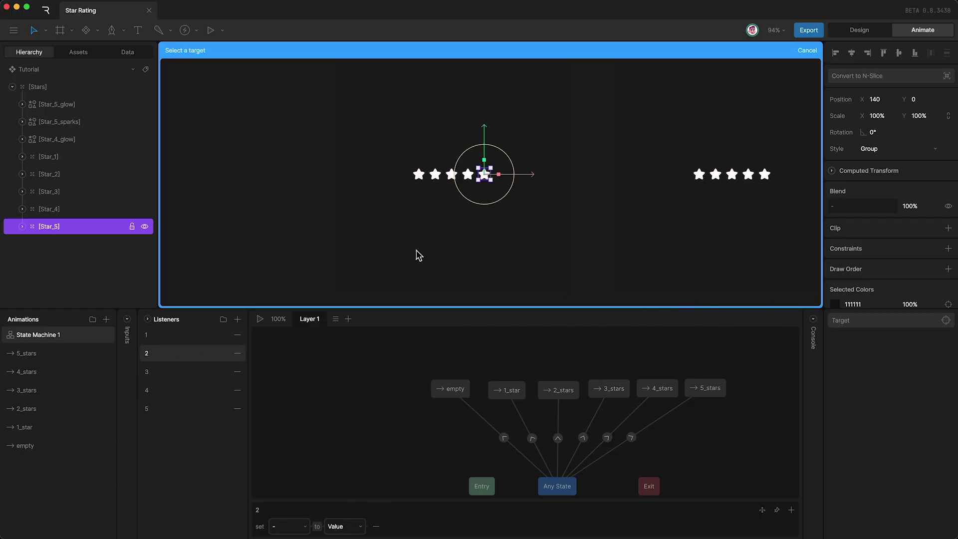
pyautogui.click(68, 178)
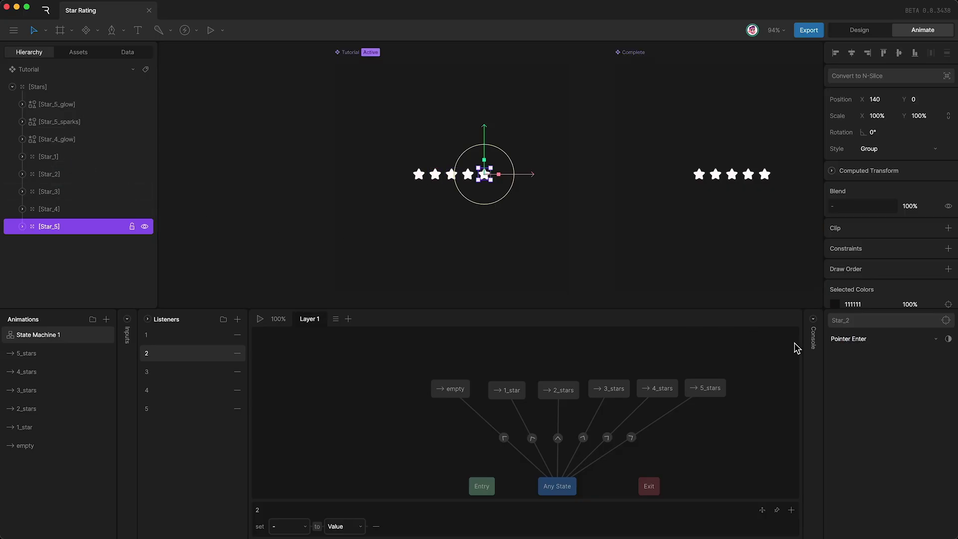
pyautogui.click(851, 339)
pyautogui.click(851, 385)
pyautogui.click(288, 525)
pyautogui.click(277, 504)
pyautogui.write('2')
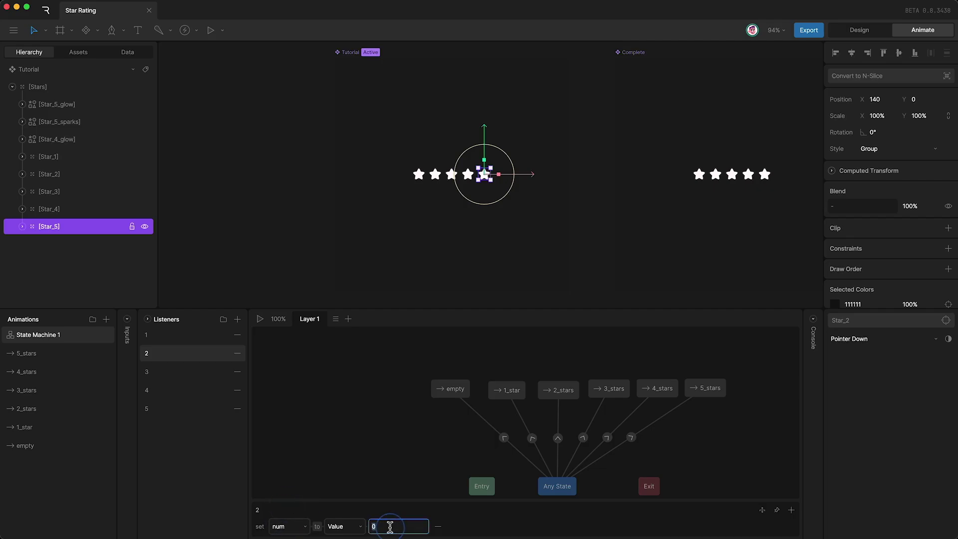
pyautogui.press('Return')
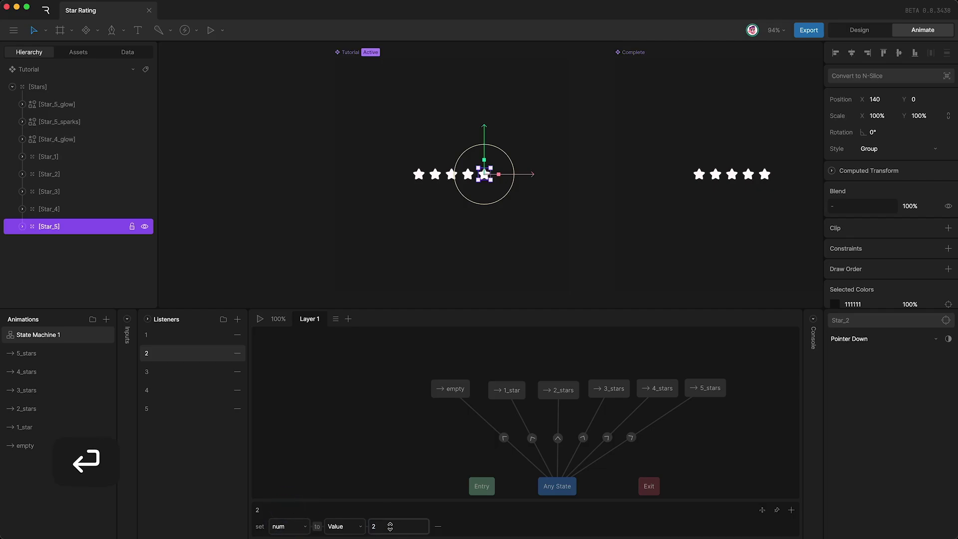
# - Set listener 3 to target Star_3 on Pointer Down, setting num to 3
pyautogui.click(199, 371)
pyautogui.click(854, 325)
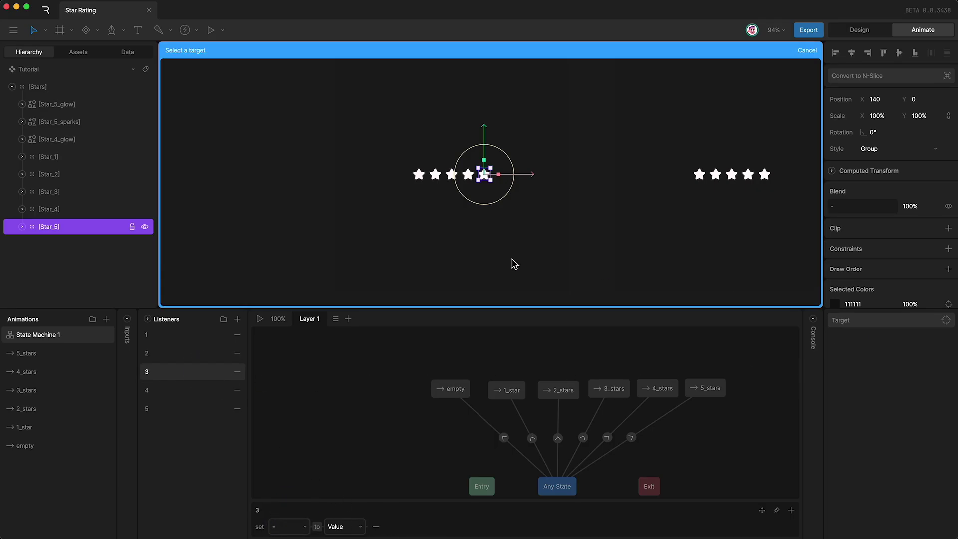
pyautogui.click(86, 194)
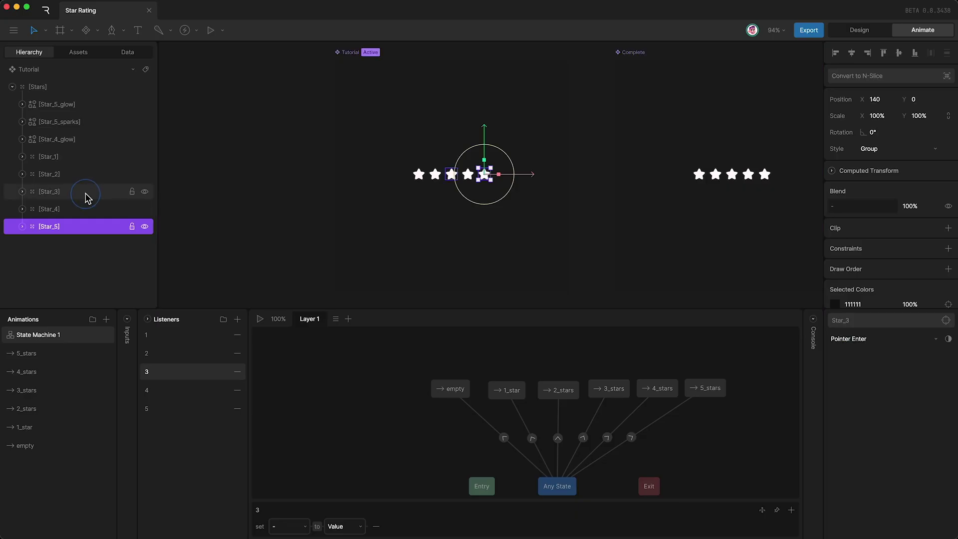
pyautogui.click(831, 341)
pyautogui.click(841, 387)
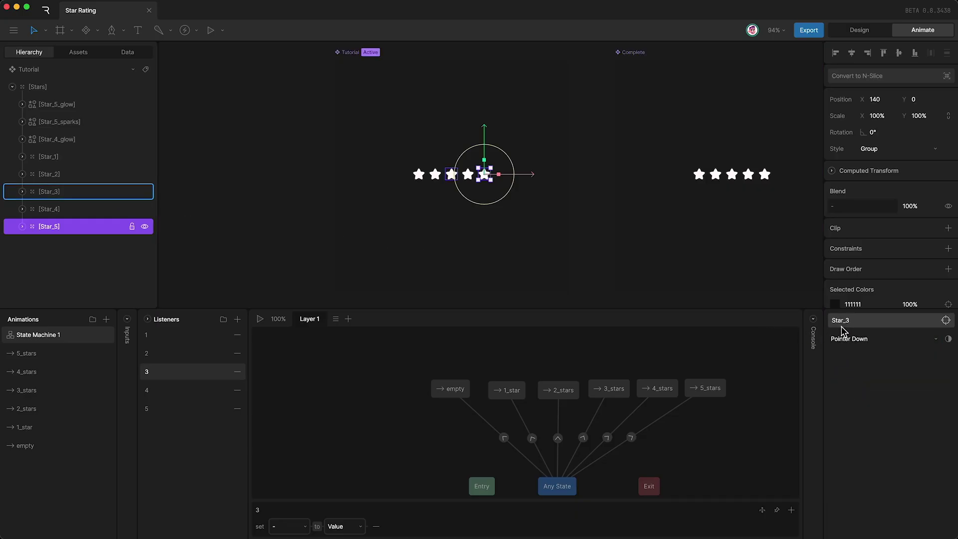
pyautogui.click(276, 526)
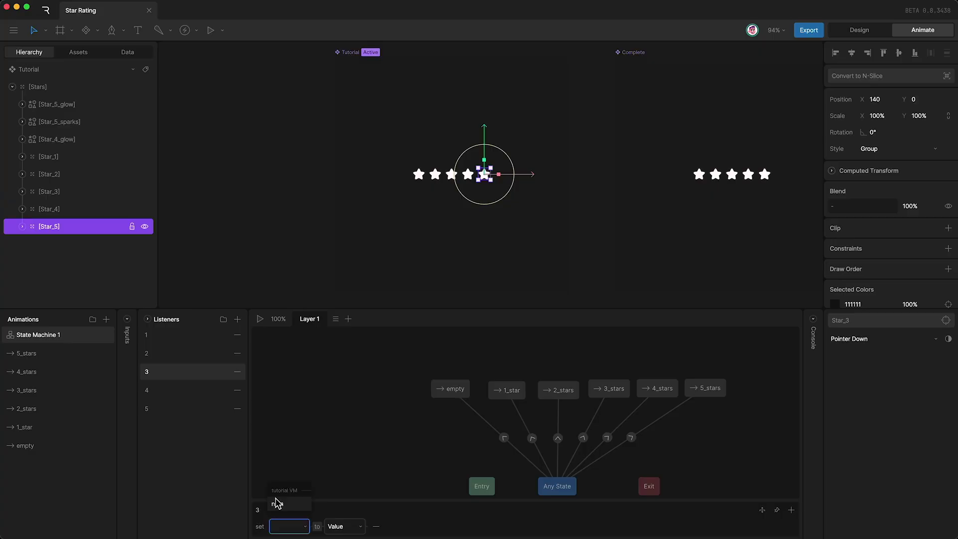
pyautogui.click(276, 503)
pyautogui.click(379, 526)
pyautogui.write('3')
pyautogui.press('Return')
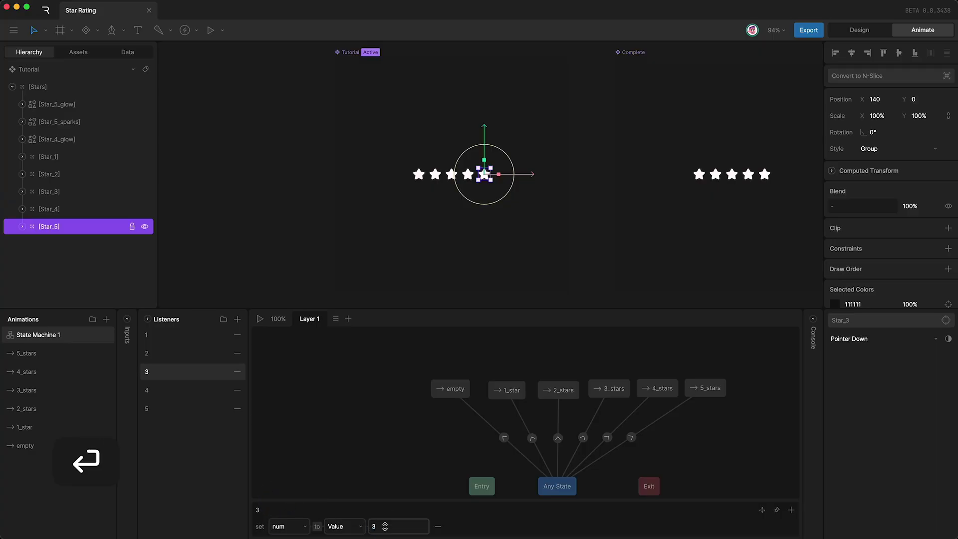
pyautogui.click(168, 391)
# - Set listener 4 to target Star_4 on Pointer Down, setting num to 4
pyautogui.click(843, 319)
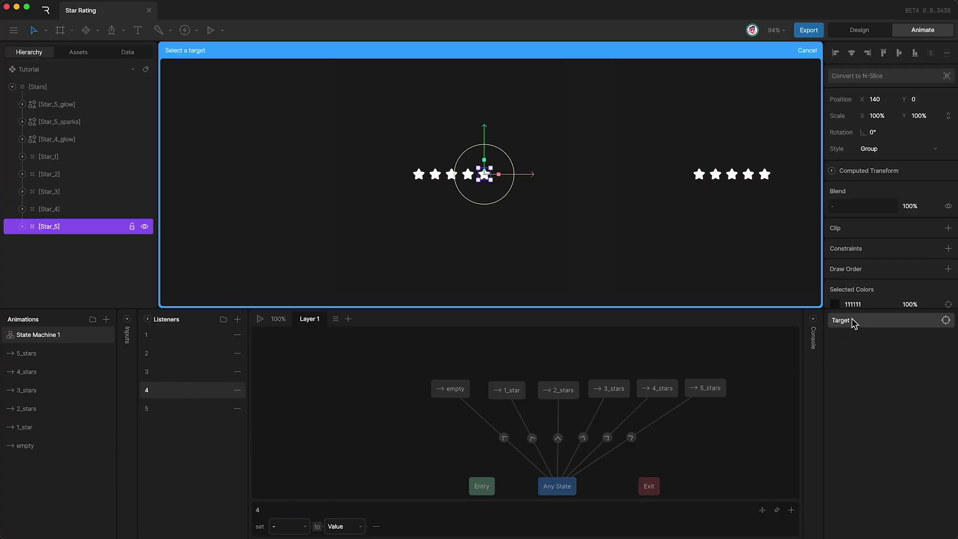
pyautogui.click(69, 213)
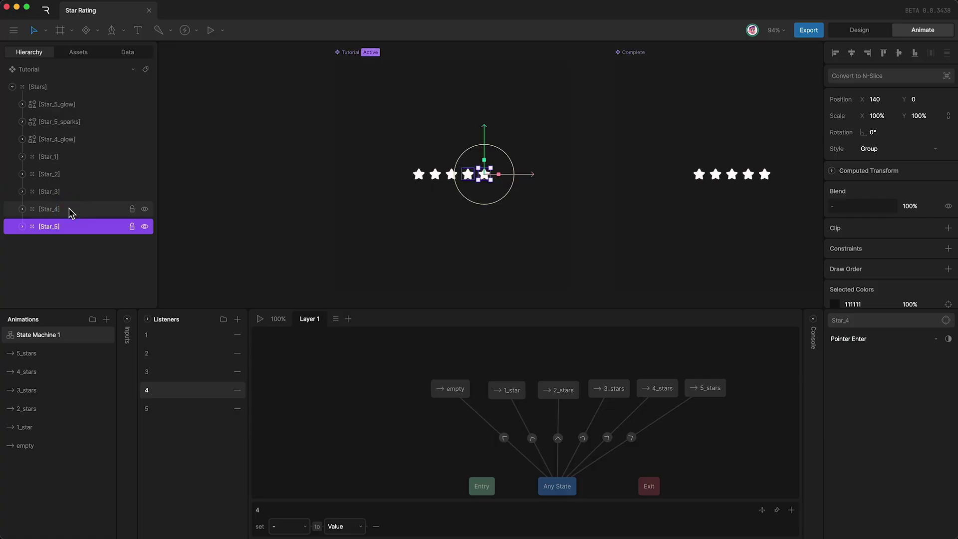
pyautogui.click(853, 343)
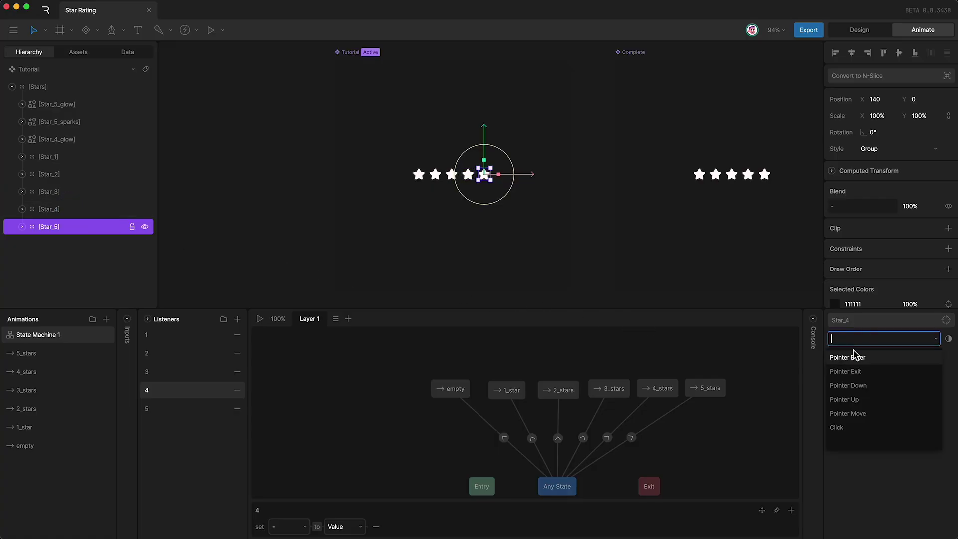
pyautogui.click(851, 385)
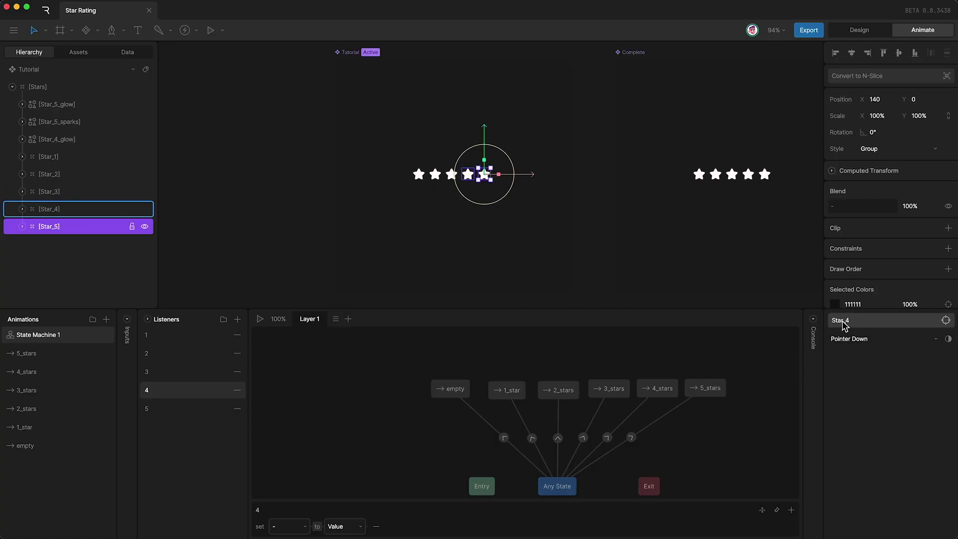
pyautogui.click(290, 526)
pyautogui.click(287, 503)
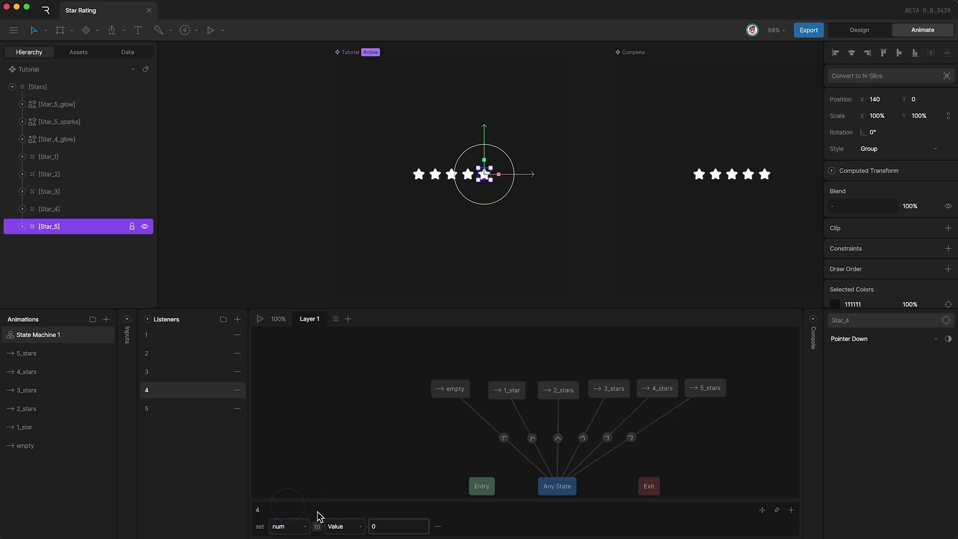
pyautogui.click(377, 526)
pyautogui.write('4')
pyautogui.press('Return')
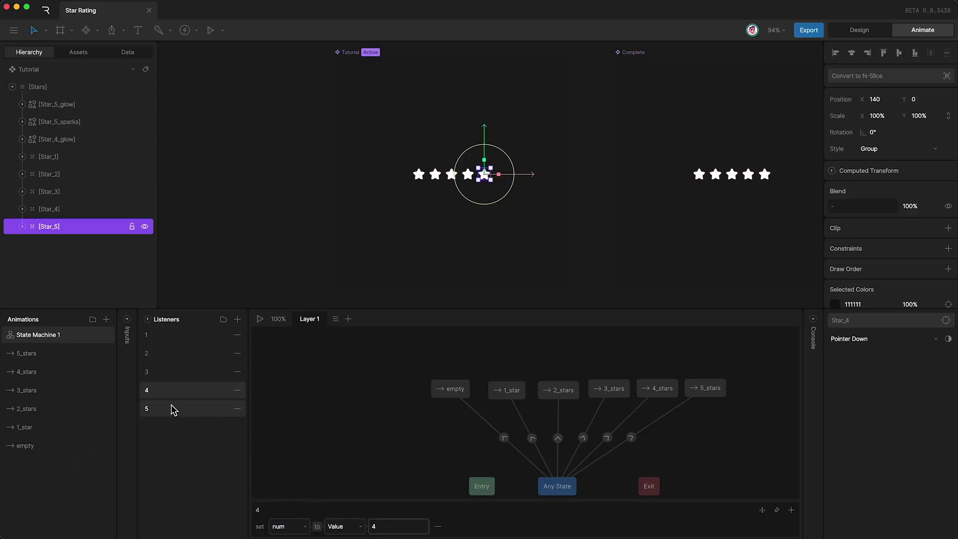
# - Set listener 5 to target Star_5 on Pointer Down, setting num to 5
pyautogui.click(172, 409)
pyautogui.click(854, 320)
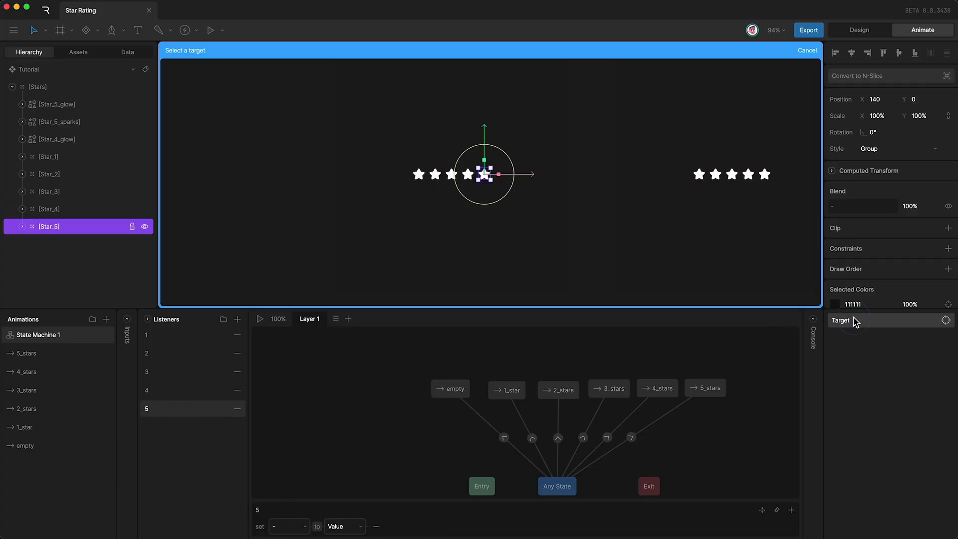
pyautogui.click(67, 230)
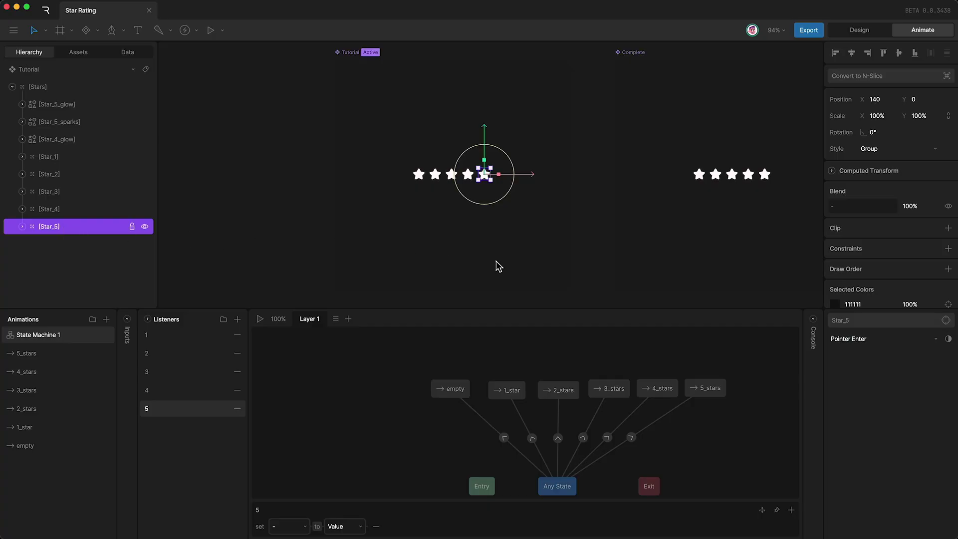
pyautogui.click(832, 338)
pyautogui.click(842, 389)
pyautogui.click(279, 525)
pyautogui.click(281, 505)
pyautogui.click(379, 524)
pyautogui.write('5')
pyautogui.press('Return')
pyautogui.click(295, 253)
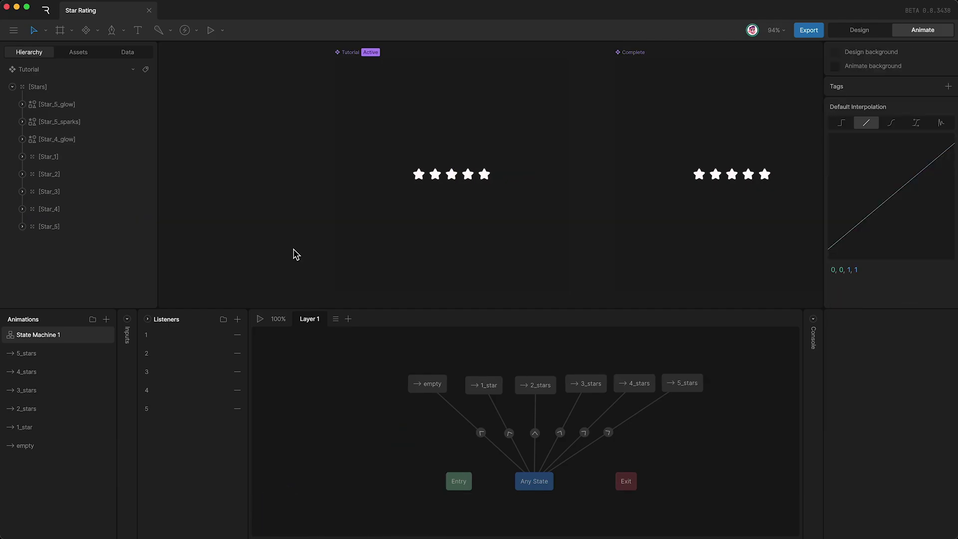
# - Play the state machine and click stars to test ratings from one to five
pyautogui.scroll(5, 455, 162)
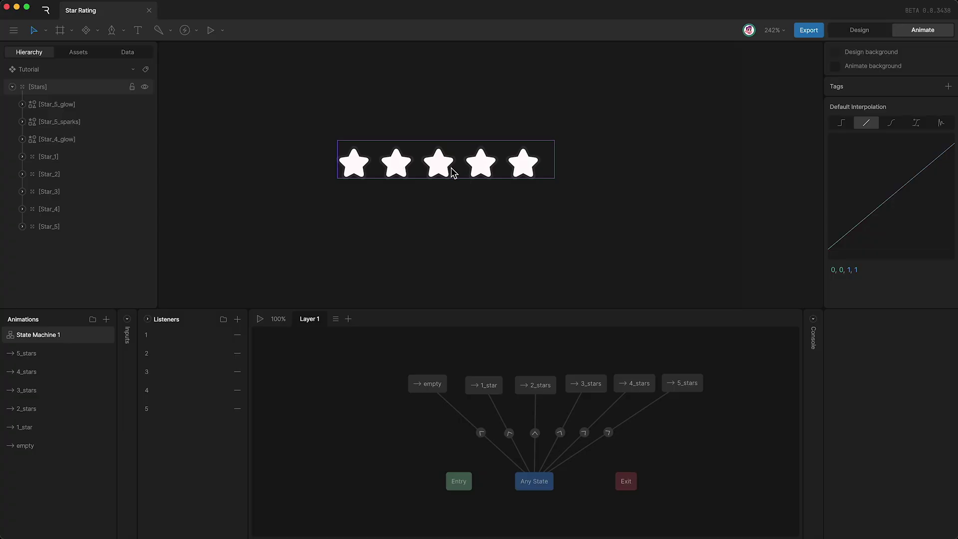
pyautogui.press('space')
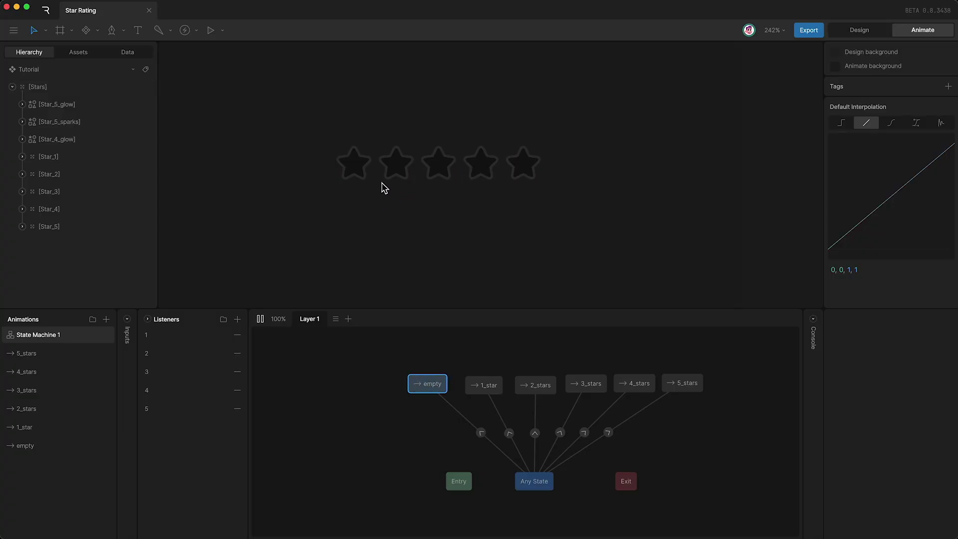
pyautogui.click(394, 159)
pyautogui.click(442, 163)
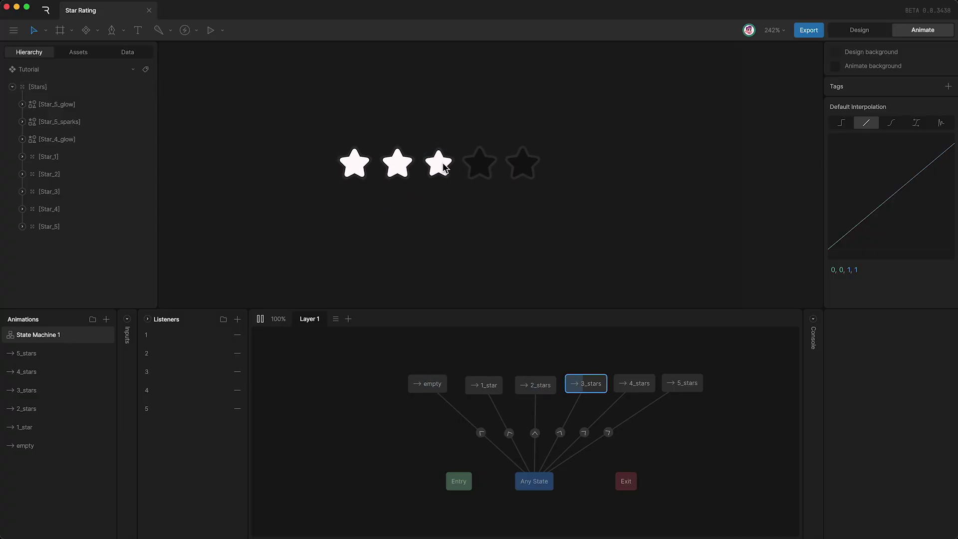
pyautogui.click(482, 160)
pyautogui.click(518, 162)
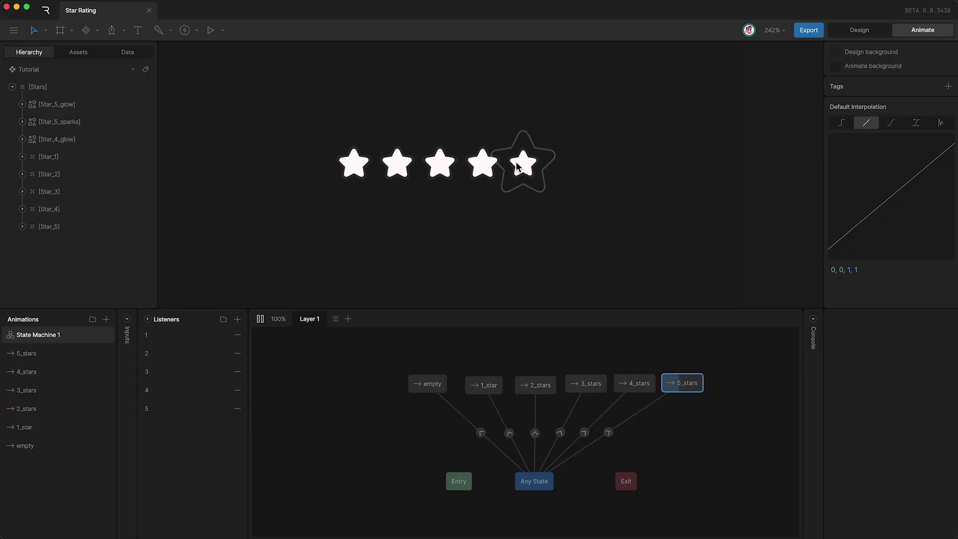
pyautogui.click(430, 162)
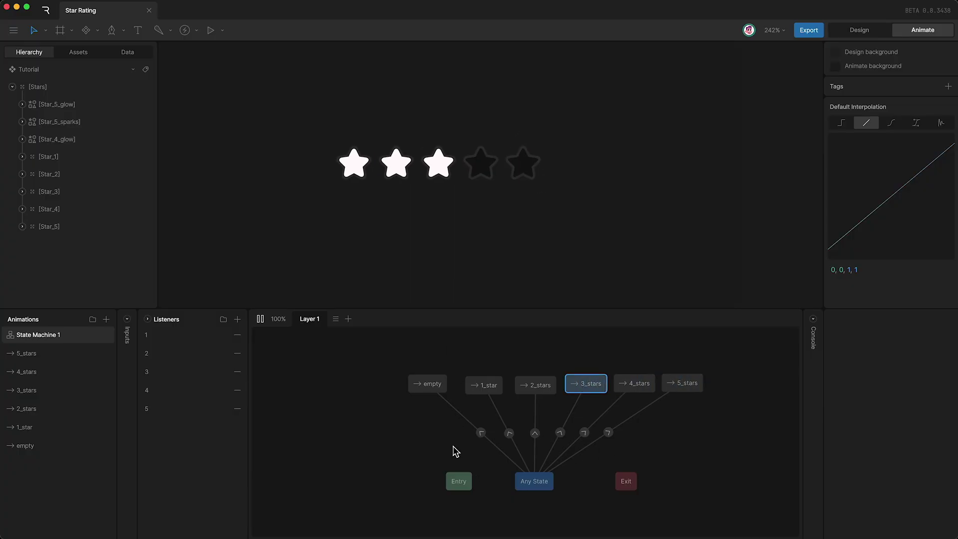
pyautogui.click(391, 172)
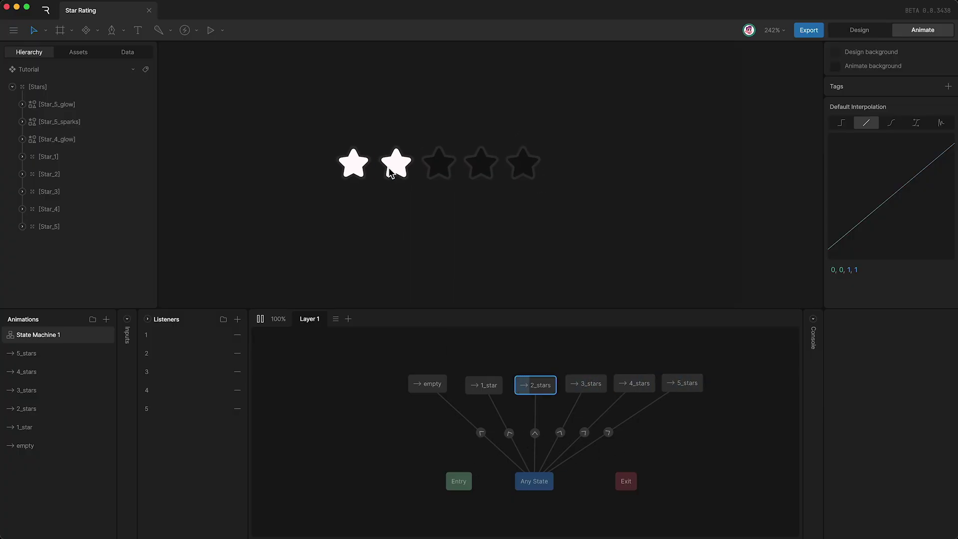
pyautogui.click(347, 165)
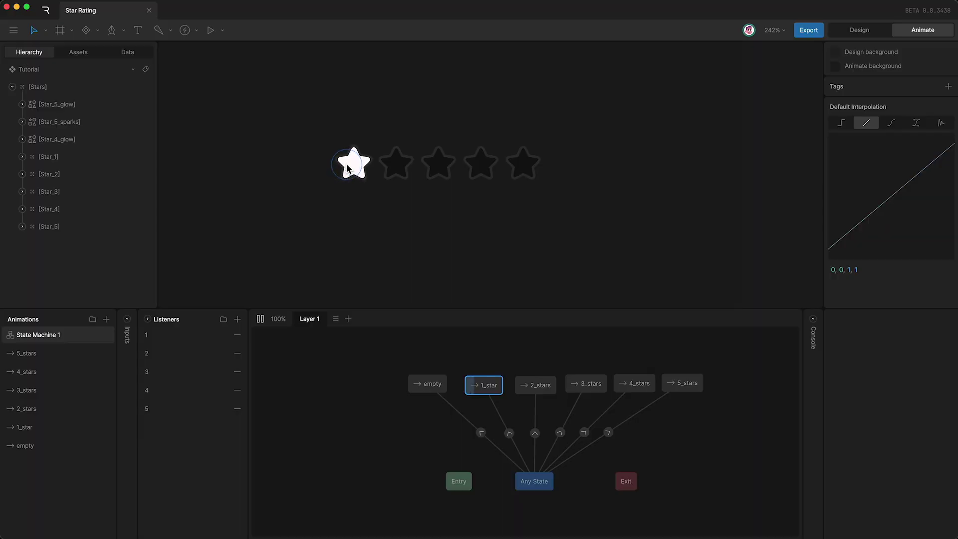
pyautogui.click(438, 165)
pyautogui.click(477, 166)
pyautogui.click(522, 165)
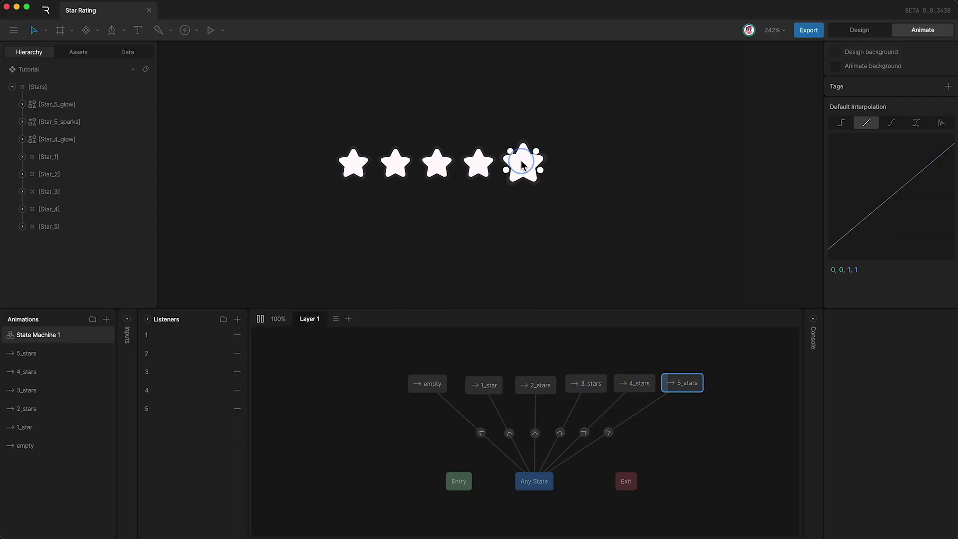
# - Export the star rating file for runtime
pyautogui.click(803, 31)
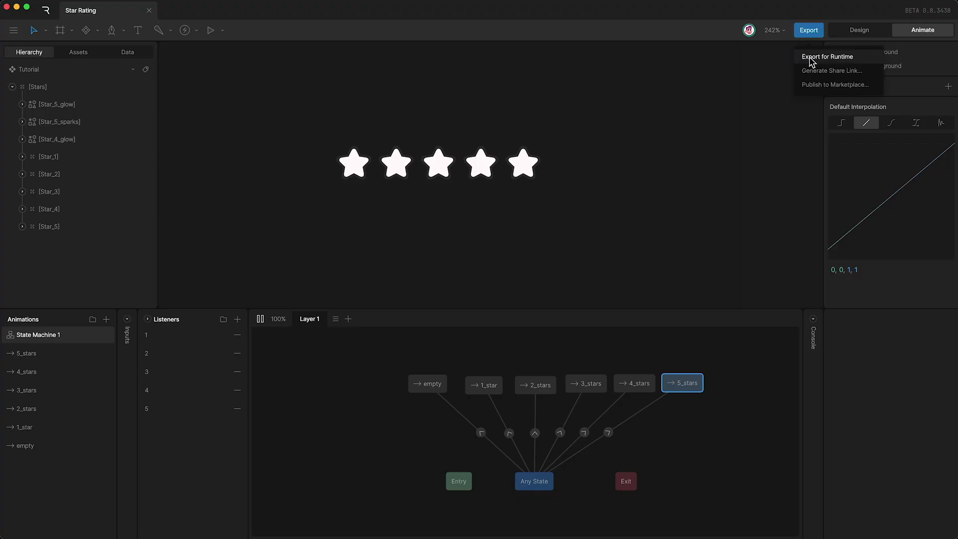
pyautogui.click(584, 199)
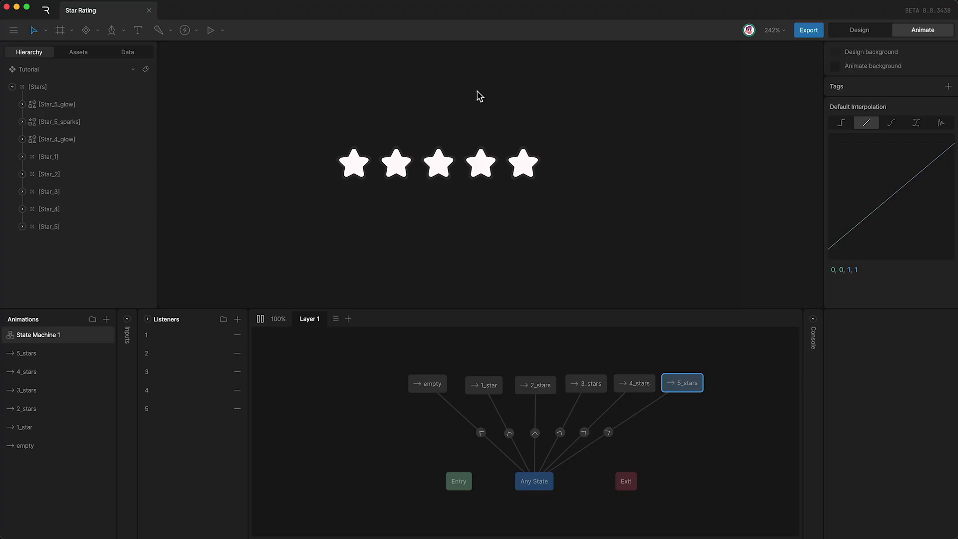